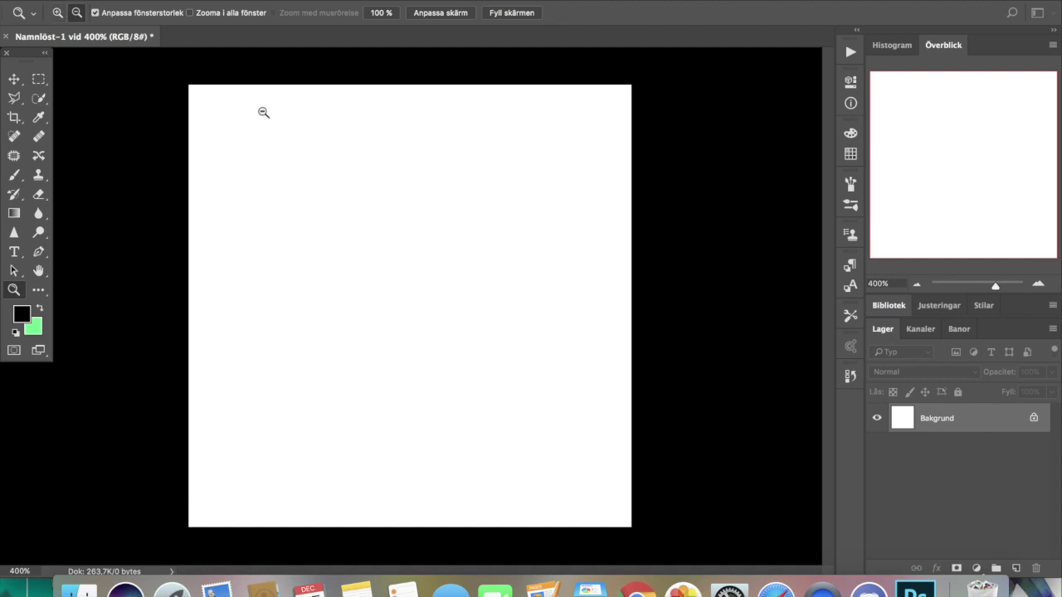
Scribble overlapping black loops across the white canvas with the Brush tool at size 4
click(57, 13)
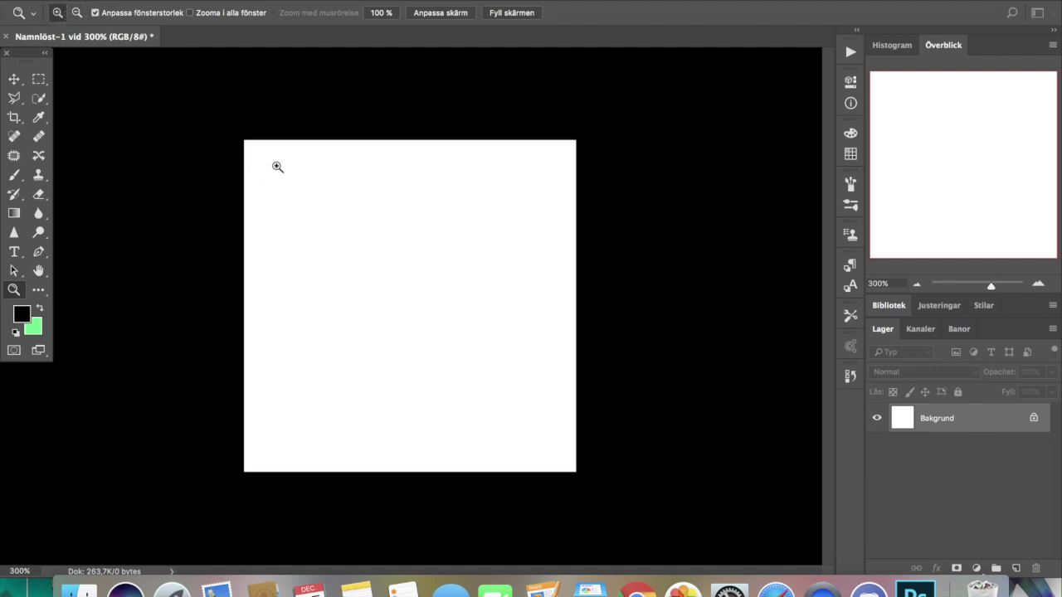
click(352, 176)
click(18, 174)
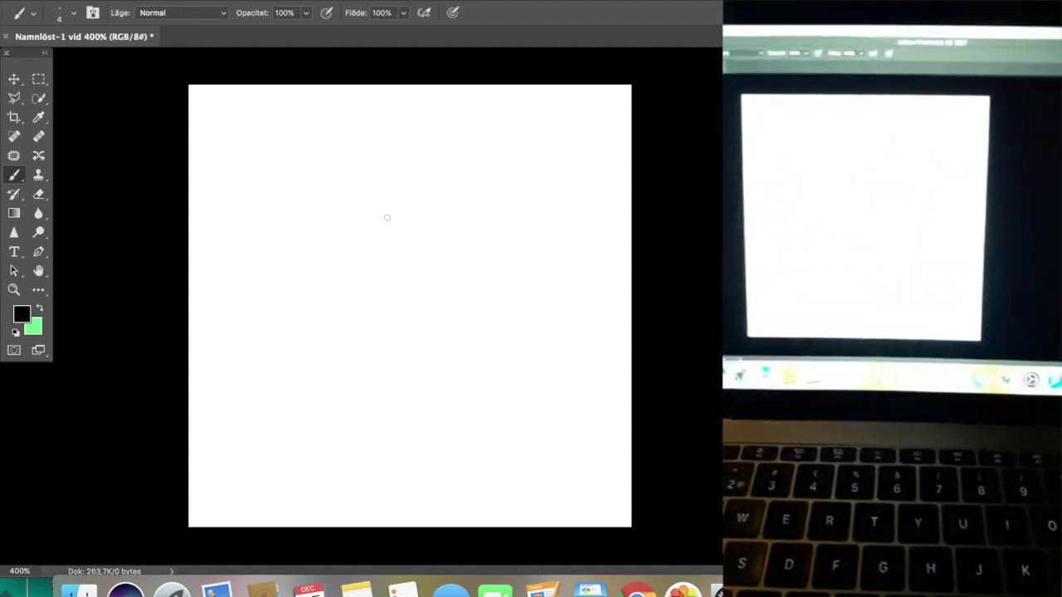
mouse_move(553, 280)
mouse_down()
mouse_move(517, 274)
mouse_move(548, 250)
mouse_move(587, 271)
mouse_move(475, 335)
mouse_move(398, 282)
mouse_move(476, 224)
mouse_move(444, 171)
mouse_move(360, 234)
mouse_move(376, 304)
mouse_move(436, 292)
mouse_move(388, 283)
mouse_move(391, 350)
mouse_move(436, 375)
mouse_move(377, 403)
mouse_move(329, 345)
mouse_move(421, 334)
mouse_move(430, 387)
mouse_move(354, 399)
mouse_move(478, 404)
mouse_move(520, 365)
mouse_move(486, 345)
mouse_move(493, 380)
mouse_move(565, 353)
mouse_move(552, 299)
mouse_move(556, 255)
mouse_move(503, 203)
mouse_move(553, 180)
mouse_move(537, 214)
mouse_move(390, 274)
mouse_move(349, 278)
mouse_move(350, 225)
mouse_move(369, 248)
mouse_move(306, 350)
mouse_move(355, 405)
mouse_move(423, 408)
mouse_move(448, 375)
mouse_move(452, 414)
mouse_move(531, 425)
mouse_move(597, 405)
mouse_move(617, 411)
mouse_move(543, 437)
mouse_move(542, 392)
mouse_move(556, 403)
mouse_move(503, 426)
mouse_up()
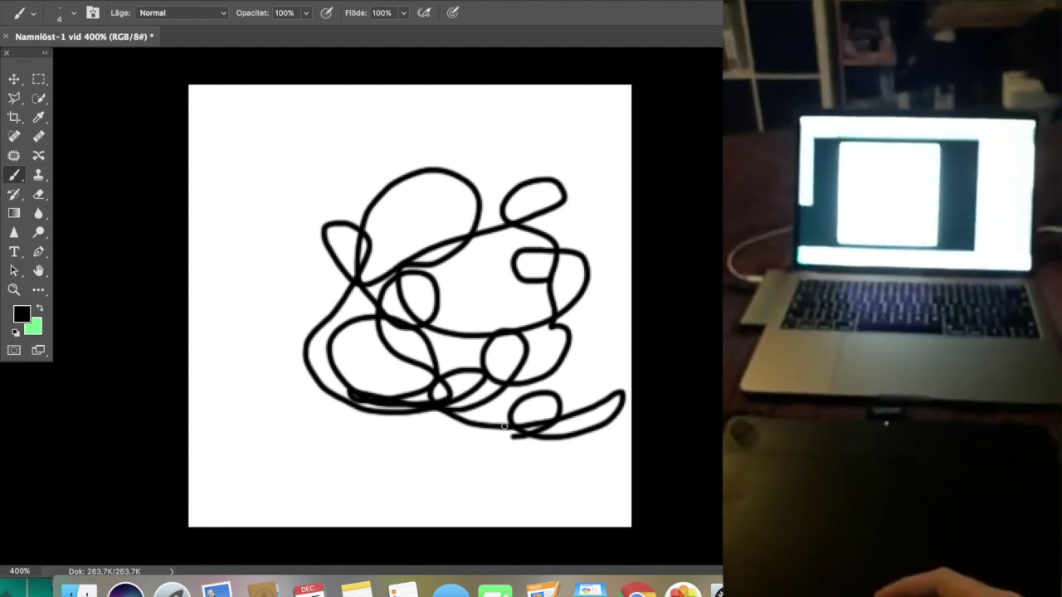
drag(412, 454, 463, 489)
mouse_move(386, 441)
mouse_down()
mouse_move(406, 417)
mouse_move(502, 439)
mouse_move(336, 474)
mouse_move(346, 251)
mouse_move(385, 159)
mouse_move(362, 280)
mouse_move(468, 412)
mouse_move(448, 447)
mouse_move(548, 389)
mouse_move(539, 217)
mouse_move(470, 316)
mouse_up()
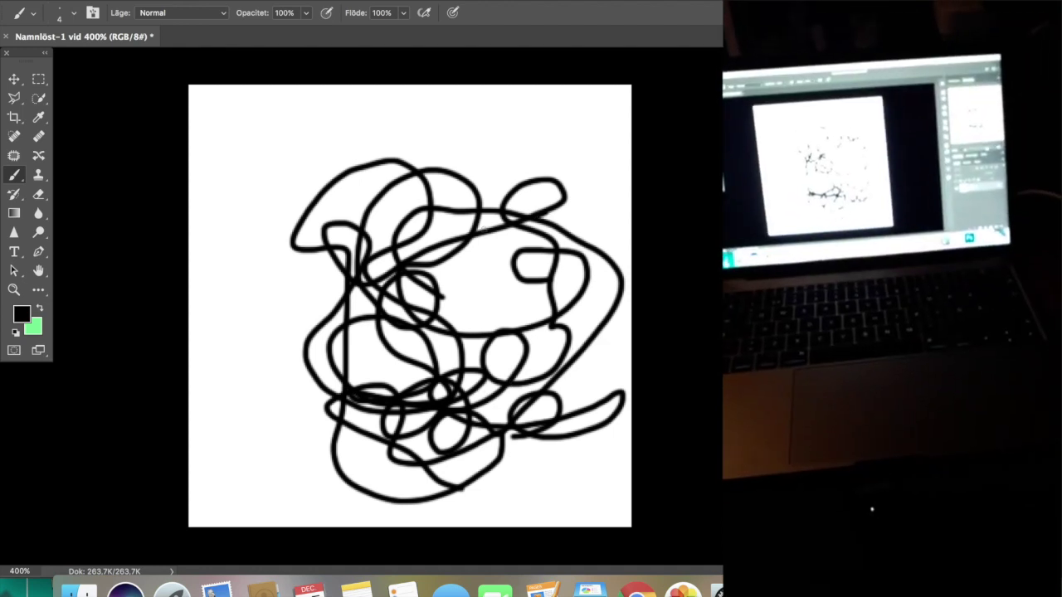
mouse_move(481, 242)
mouse_down()
mouse_move(607, 209)
mouse_move(449, 151)
mouse_up()
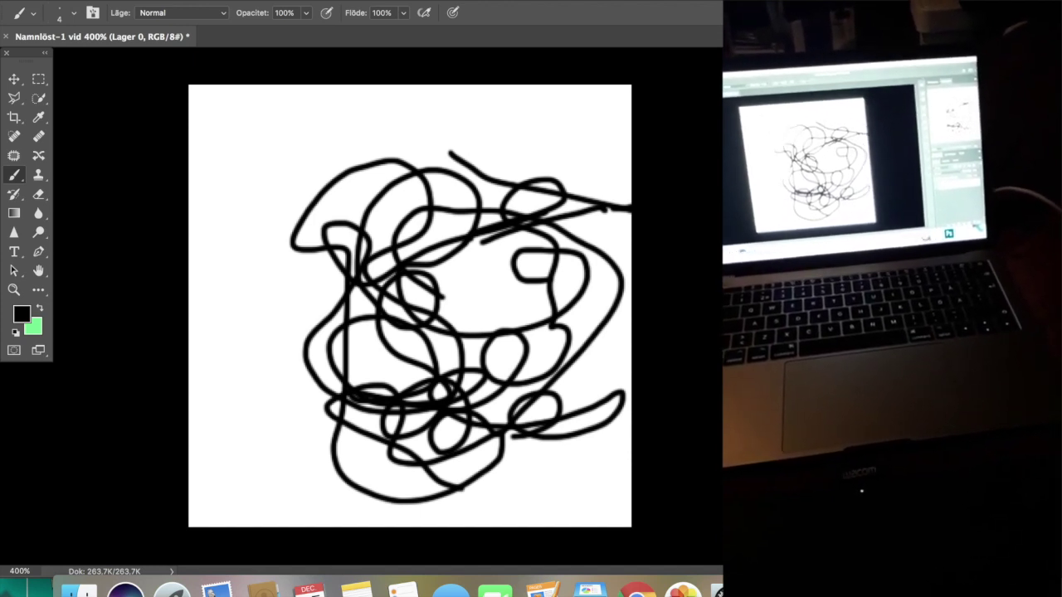
Undo and redo the last brush stroke twice
key(super+z)
key(shift+super+z)
key(super+z)
key(shift+super+z)
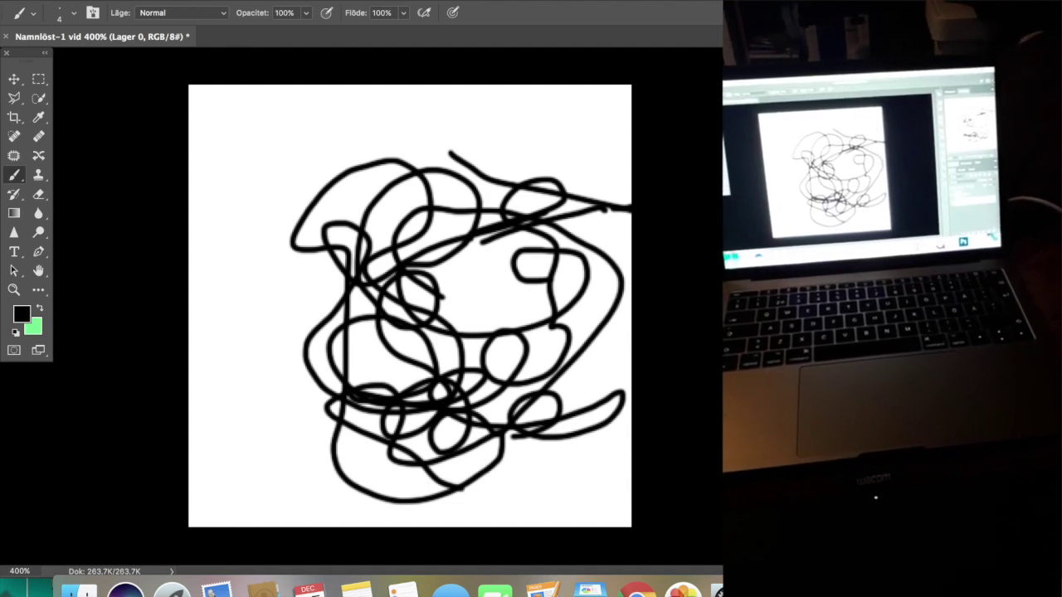
Delete the scribbled layer Lager 0
key(BackSpace)
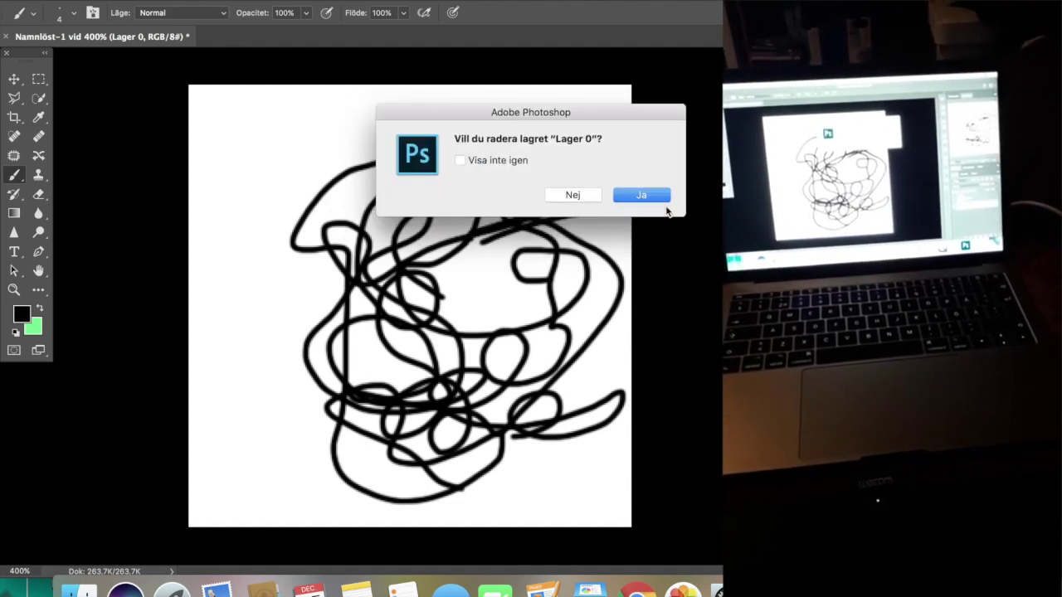
click(654, 194)
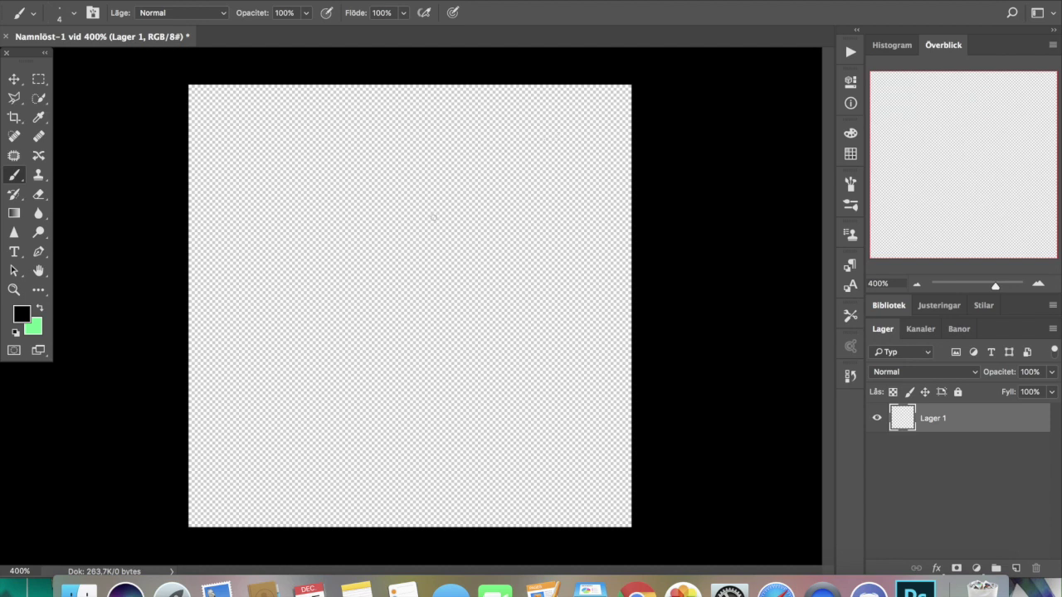
Draw an animal head in profile with snout, pointed ear, eye, nostril and jagged neck fur in black brush strokes
mouse_move(448, 195)
mouse_down()
mouse_move(420, 200)
mouse_move(356, 282)
mouse_move(305, 303)
mouse_move(306, 345)
mouse_move(340, 380)
mouse_move(460, 341)
mouse_up()
mouse_move(435, 242)
mouse_down()
mouse_move(506, 159)
mouse_move(509, 246)
mouse_move(466, 281)
mouse_move(474, 253)
mouse_move(432, 282)
mouse_move(417, 253)
mouse_move(428, 209)
mouse_move(510, 163)
mouse_up()
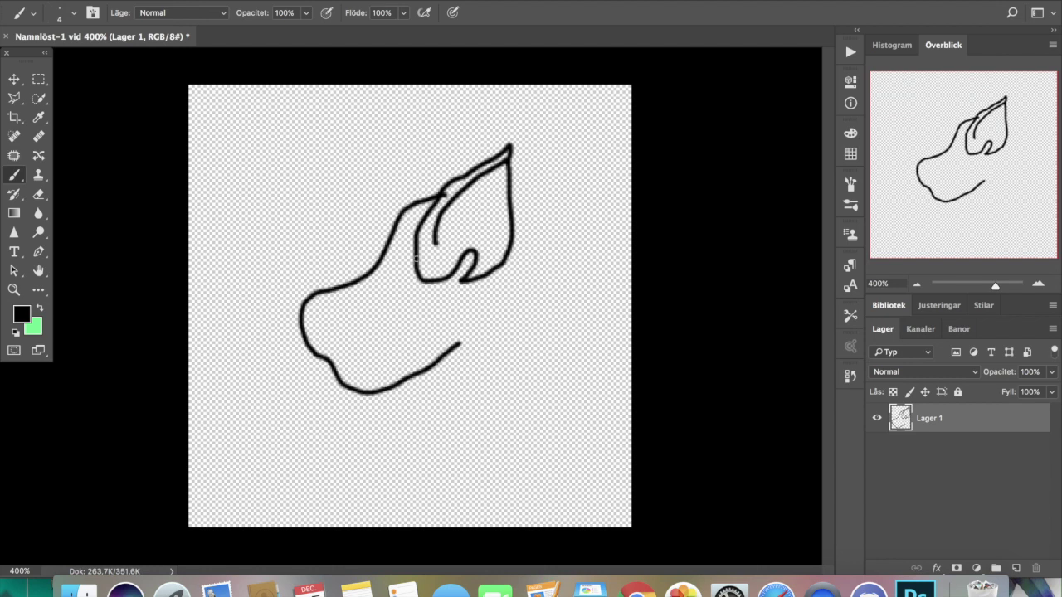
mouse_move(415, 263)
mouse_down()
mouse_move(417, 247)
mouse_move(393, 258)
mouse_move(405, 299)
mouse_move(419, 264)
mouse_move(396, 268)
mouse_move(403, 262)
mouse_up()
mouse_move(331, 311)
mouse_down()
mouse_move(327, 324)
mouse_move(329, 315)
mouse_up()
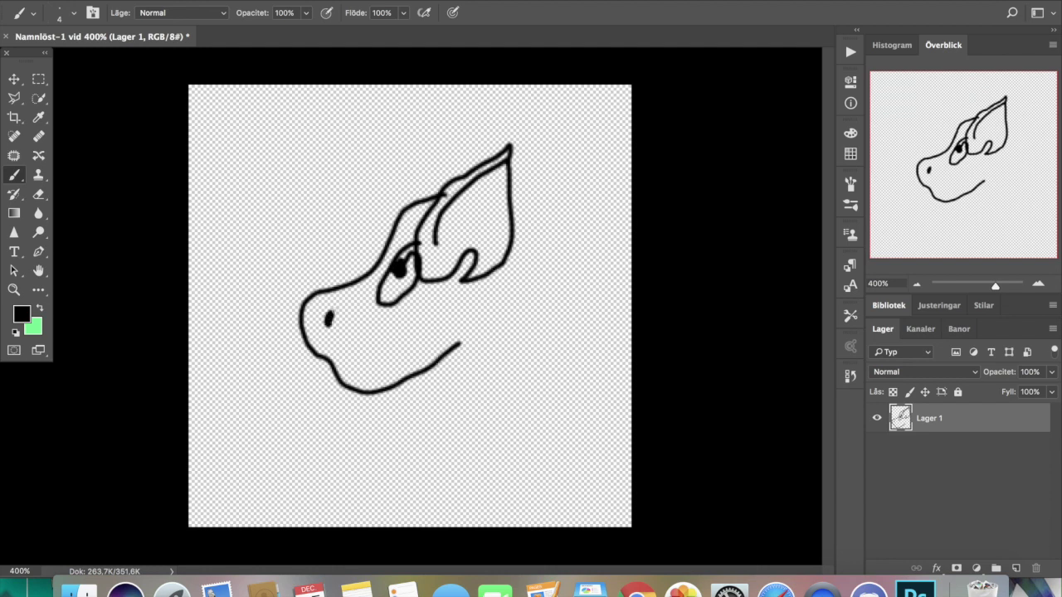
mouse_move(470, 278)
mouse_down()
mouse_move(543, 346)
mouse_move(521, 437)
mouse_move(463, 478)
mouse_move(443, 457)
mouse_move(411, 451)
mouse_move(421, 423)
mouse_move(395, 429)
mouse_move(415, 374)
mouse_up()
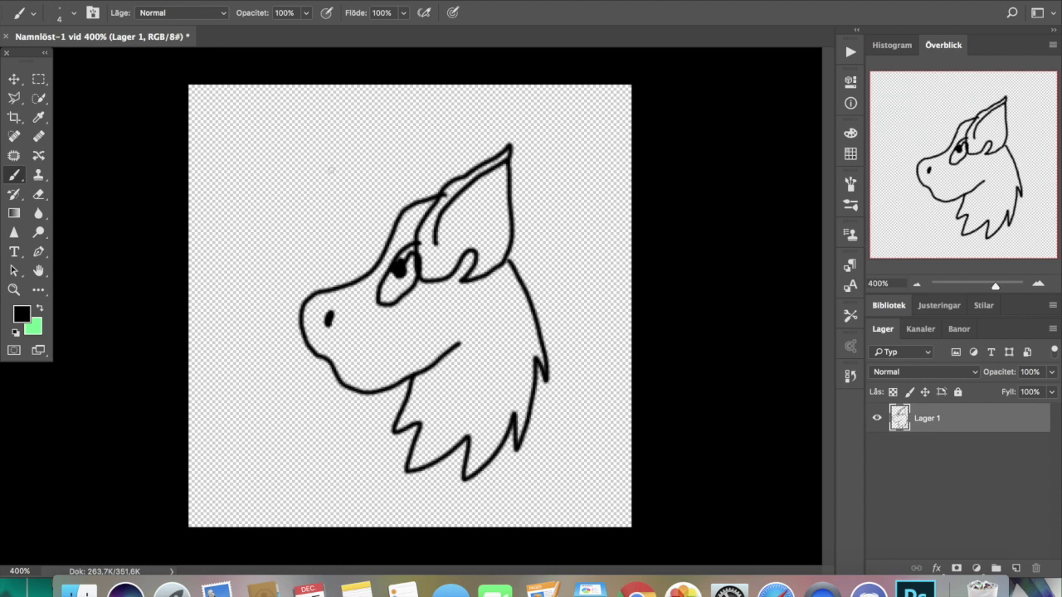
Undo all the strokes of the animal head so the layer is empty
key(super+z)
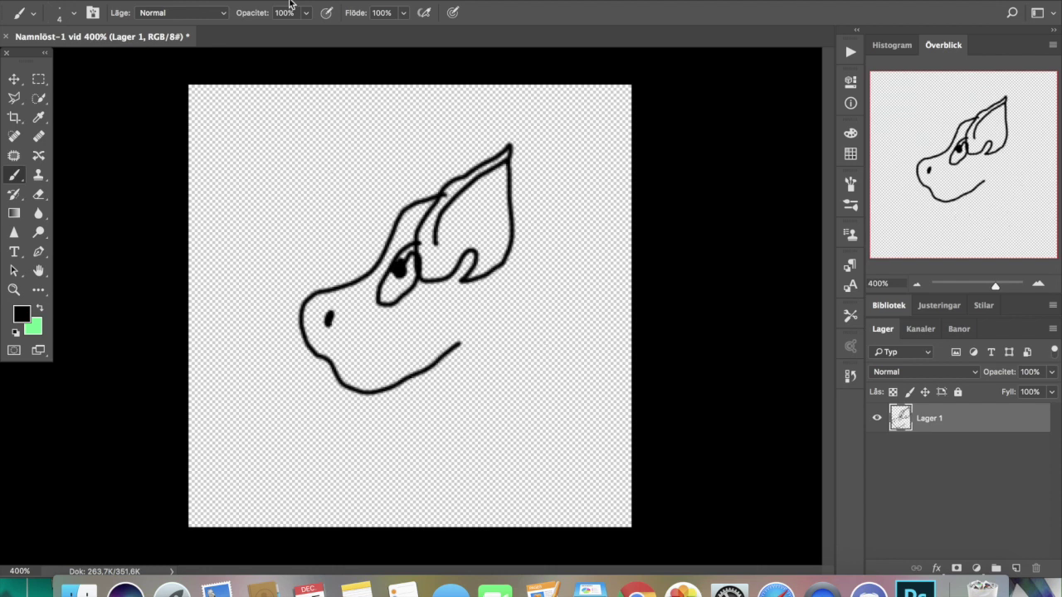
key(super+z)
key(super+z)
key(super+z)
key(super+z)
key(super+z)
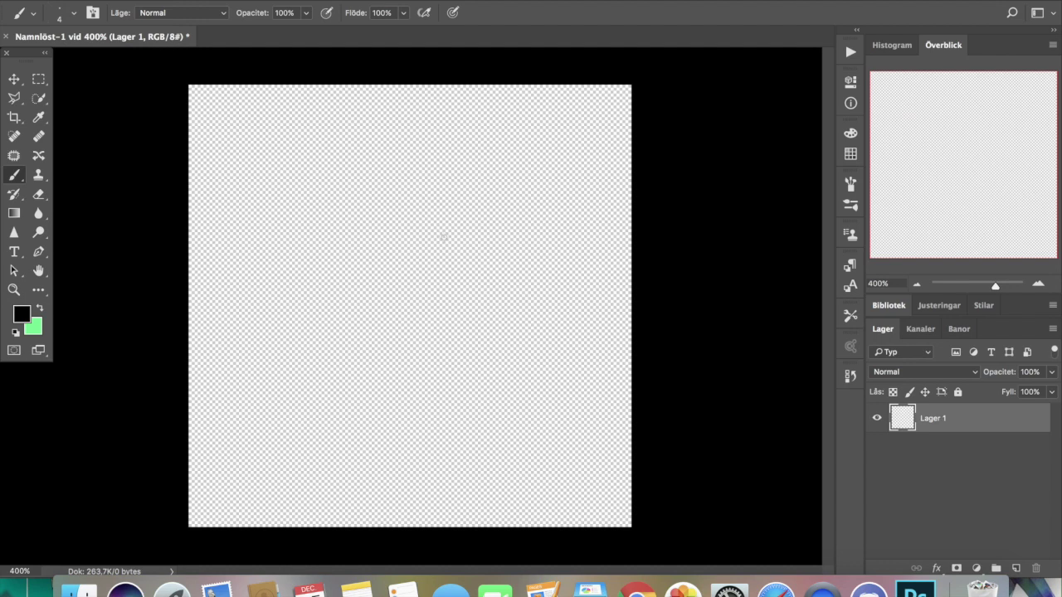
Scribble a few loose strokes in the middle of the canvas and step back through them until they are gone
mouse_move(449, 281)
mouse_down()
mouse_move(392, 289)
mouse_move(550, 294)
mouse_move(506, 343)
mouse_up()
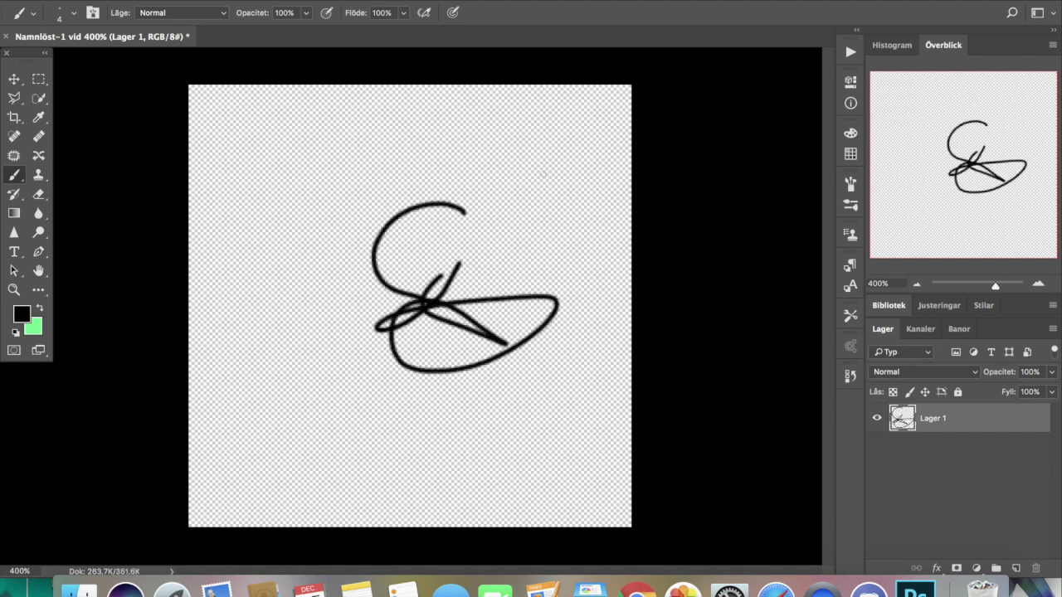
key(super+alt+z)
key(super+alt+z)
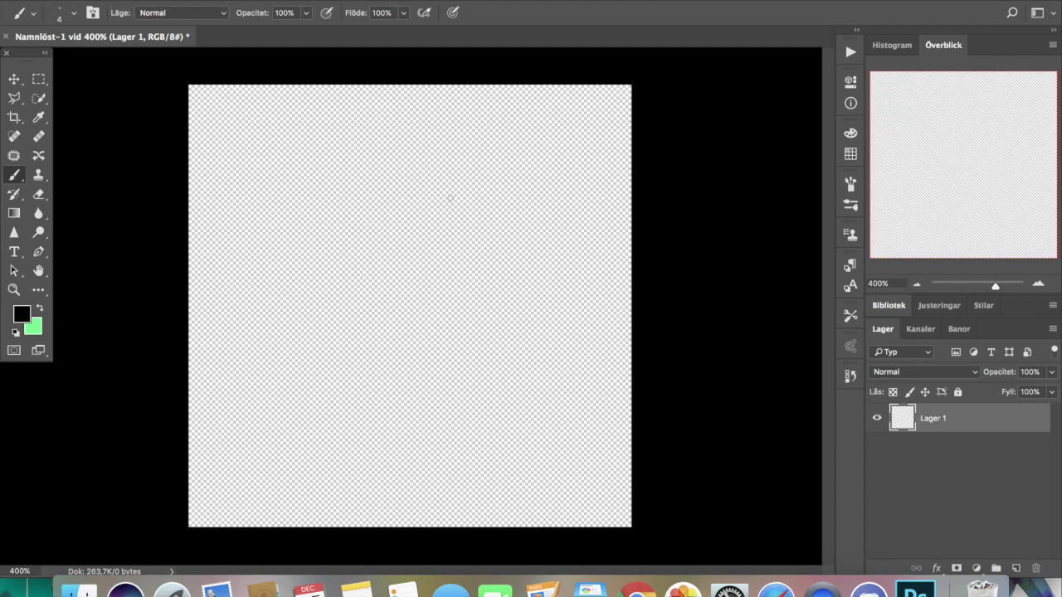
Draw a character's head in the upper part of the canvas with a sweeping fringe, jagged hair, jawline and eye
mouse_move(458, 189)
mouse_down()
mouse_move(516, 130)
mouse_move(503, 209)
mouse_move(535, 197)
mouse_move(505, 244)
mouse_move(519, 250)
mouse_move(472, 286)
mouse_up()
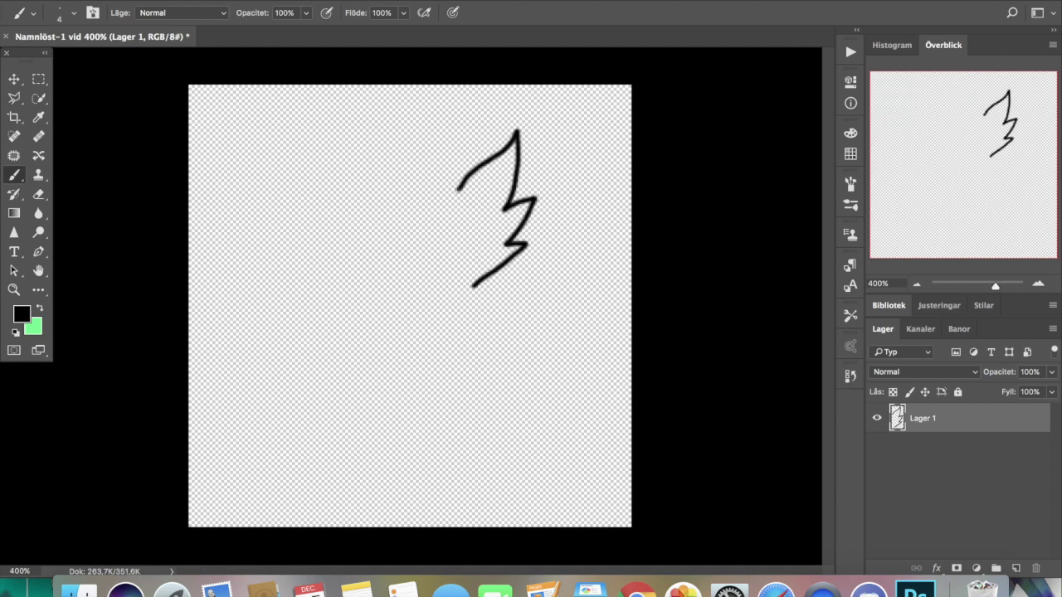
mouse_move(458, 188)
mouse_down()
mouse_move(380, 277)
mouse_move(366, 222)
mouse_move(421, 156)
mouse_move(494, 141)
mouse_move(544, 192)
mouse_move(509, 282)
mouse_move(493, 292)
mouse_move(498, 269)
mouse_move(400, 282)
mouse_up()
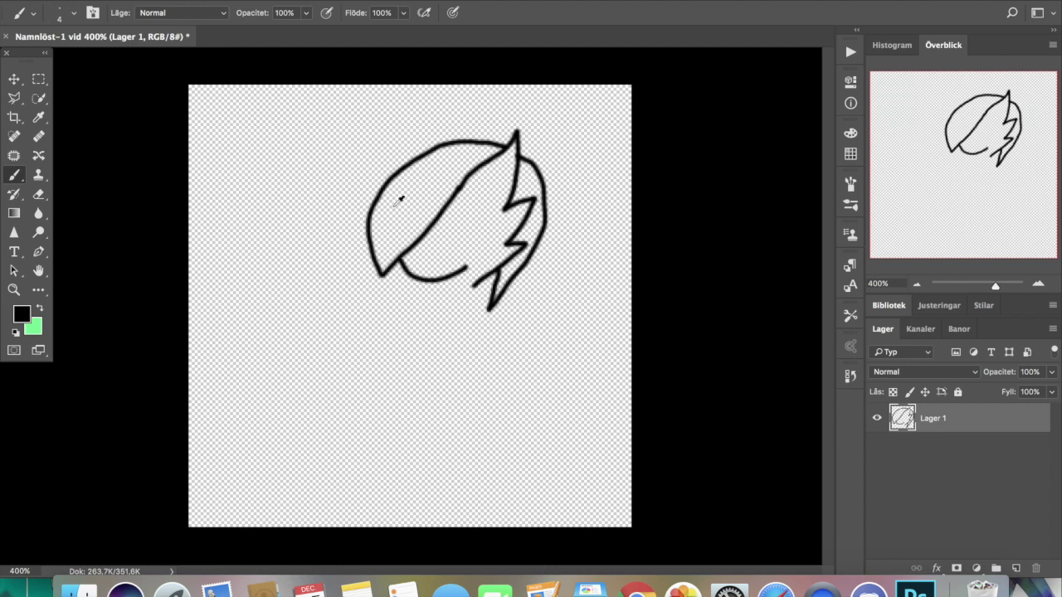
key(super+z)
key(super+shift+z)
mouse_move(457, 198)
mouse_down()
mouse_move(455, 237)
mouse_move(407, 257)
mouse_up()
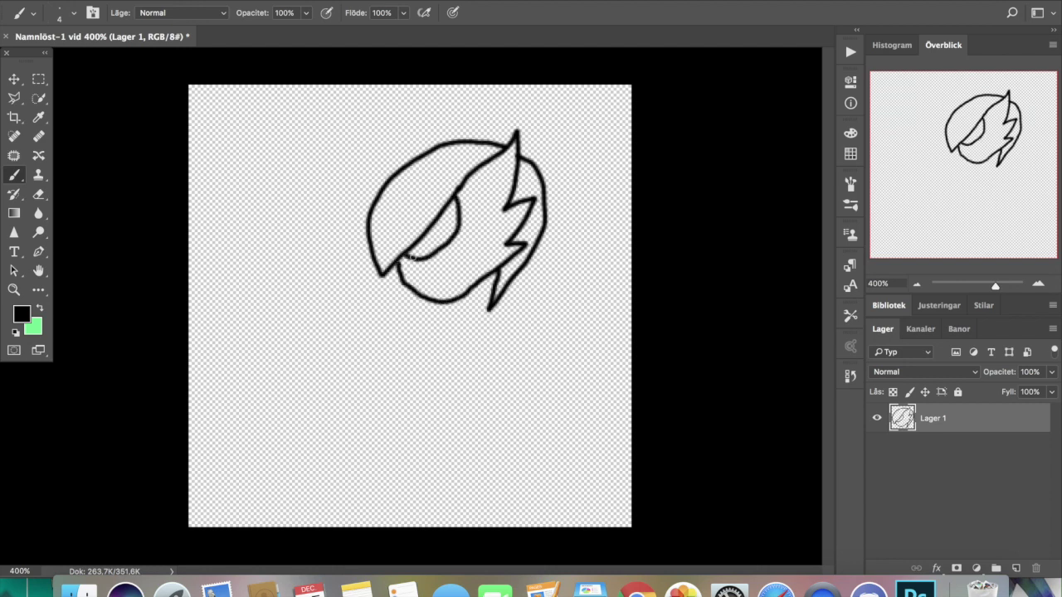
mouse_move(438, 222)
mouse_down()
mouse_move(431, 252)
mouse_move(419, 251)
mouse_move(420, 211)
mouse_move(449, 196)
mouse_move(384, 201)
mouse_move(371, 247)
mouse_up()
click(417, 251)
Draw the neck, near shoulder, arm and torso lines below the head, replacing the first long neck line
mouse_move(455, 303)
mouse_down()
mouse_move(395, 432)
mouse_move(408, 476)
mouse_up()
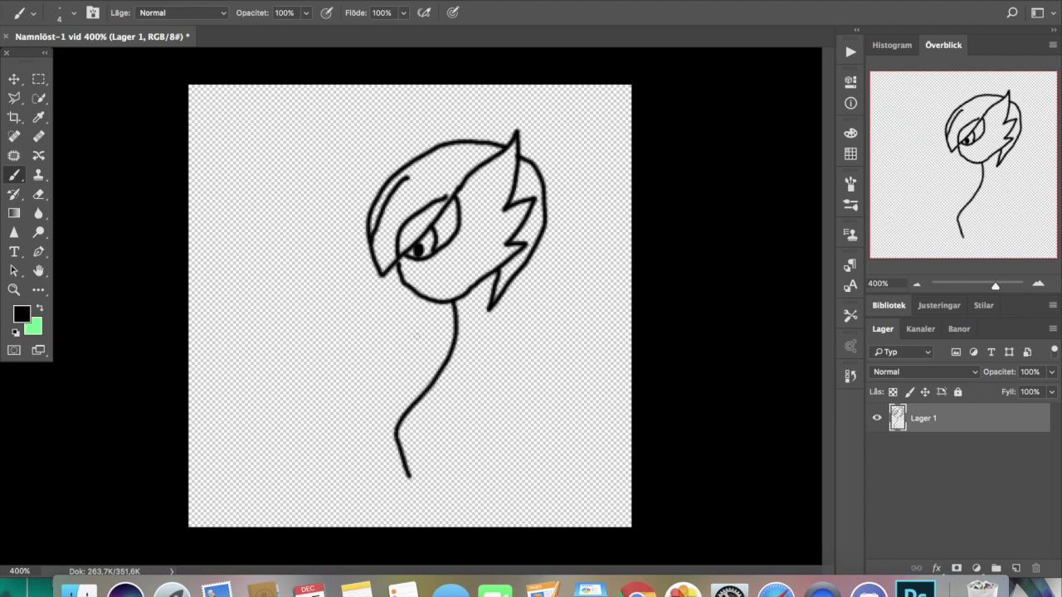
key(super+z)
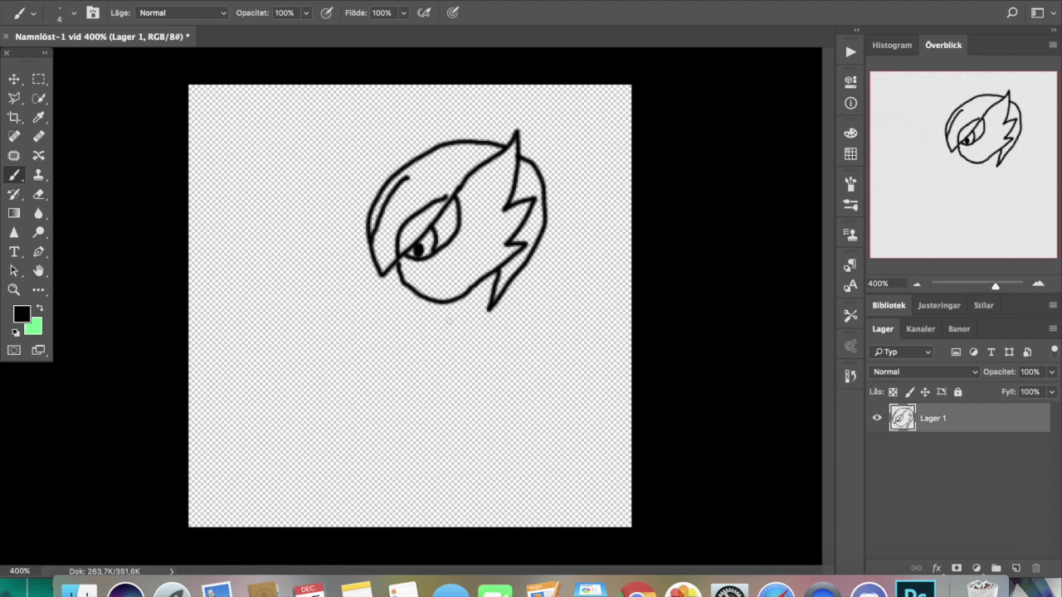
drag(460, 301, 408, 460)
drag(451, 367, 476, 526)
drag(530, 346, 560, 526)
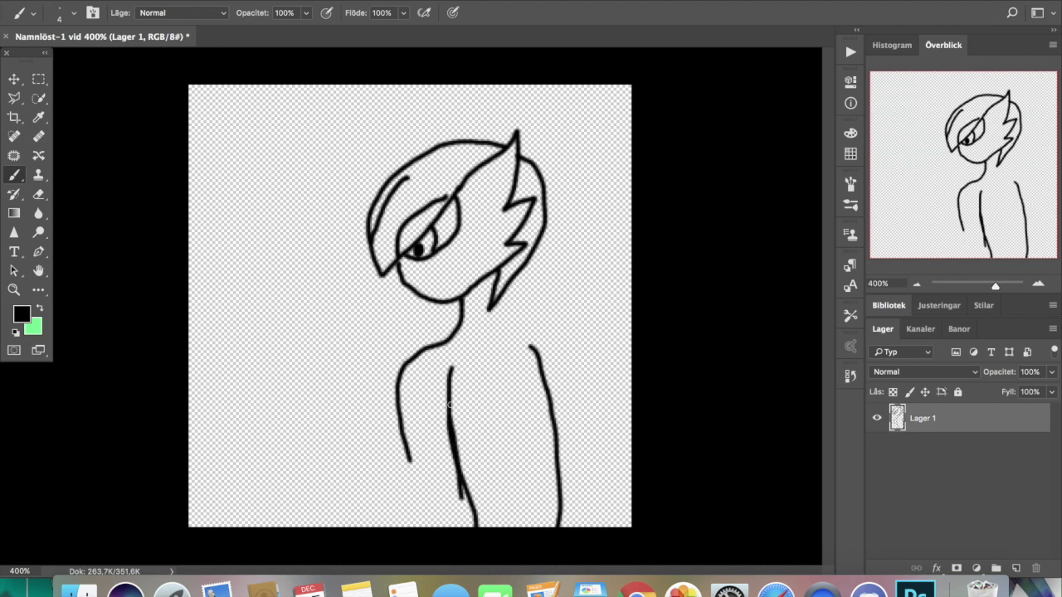
drag(409, 458, 410, 527)
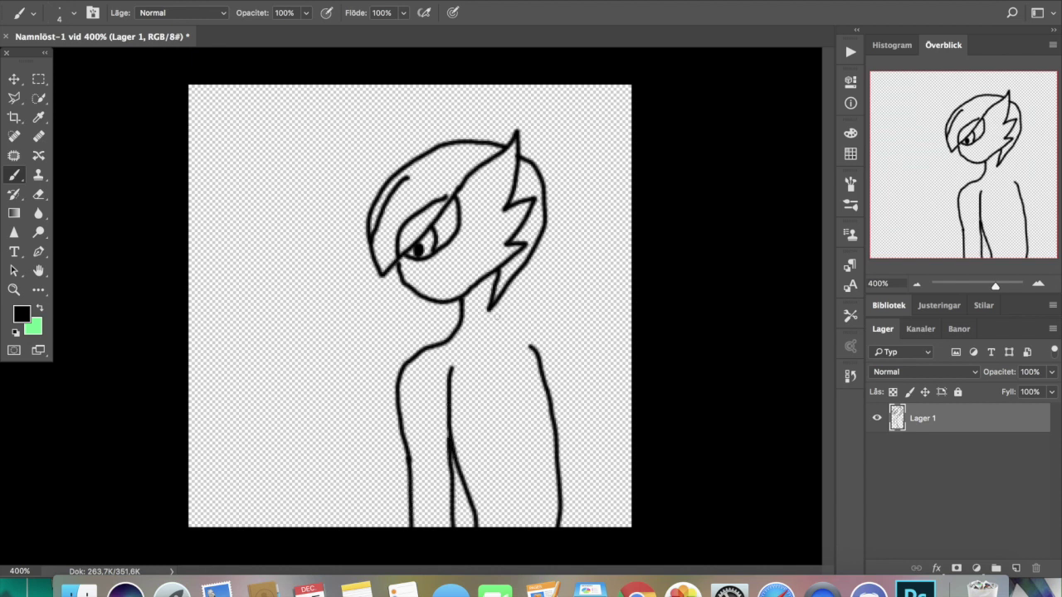
Draw the far shoulder, neckline, chest oval and top's hem on the torso, undoing the extra stroke around the oval
mouse_move(496, 301)
mouse_down()
mouse_move(553, 366)
mouse_move(562, 448)
mouse_up()
drag(459, 332, 508, 407)
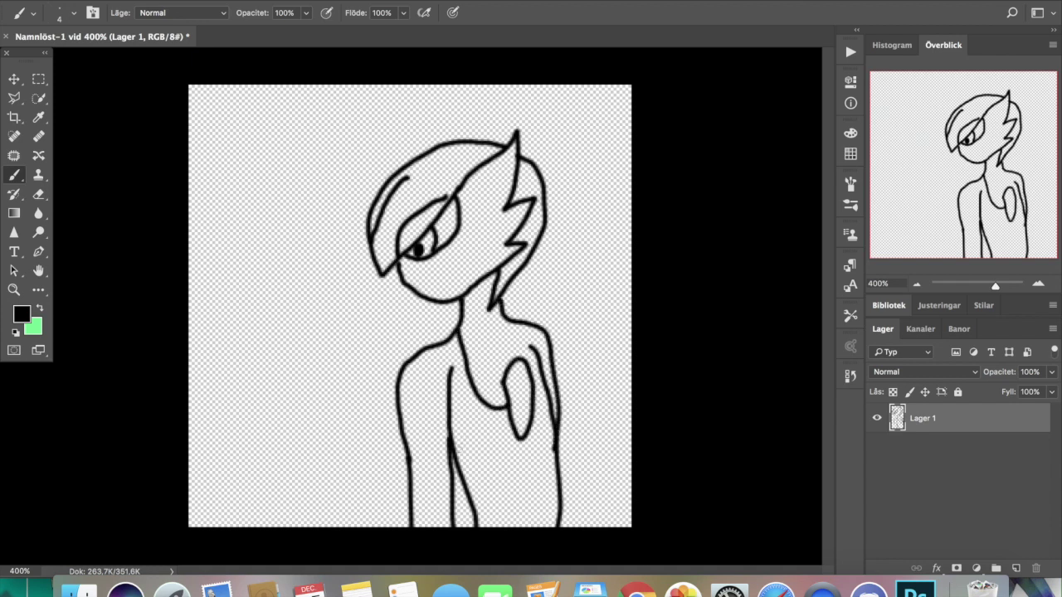
drag(455, 450, 558, 434)
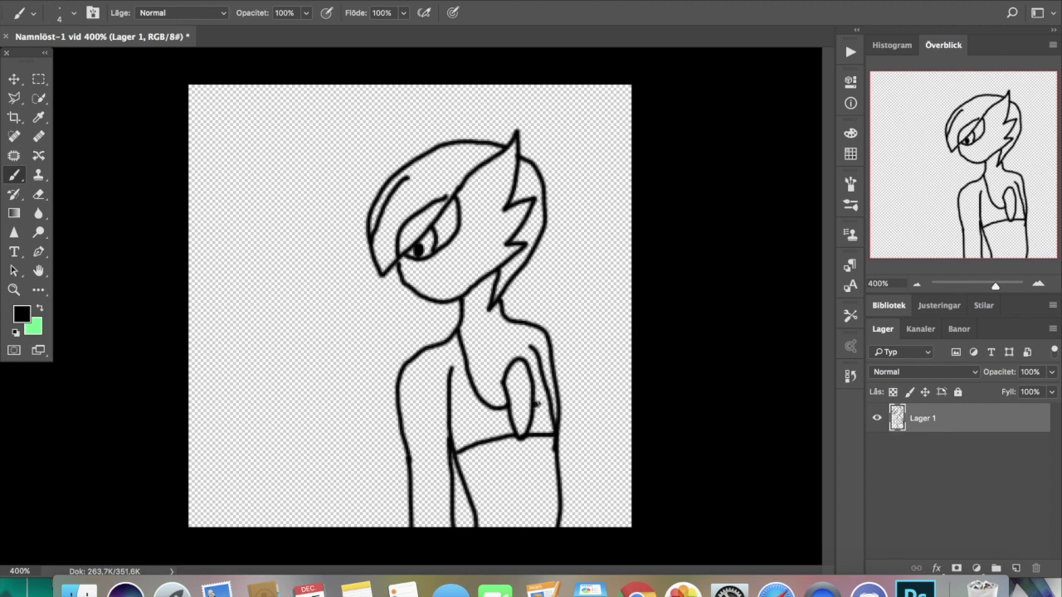
drag(544, 401, 513, 320)
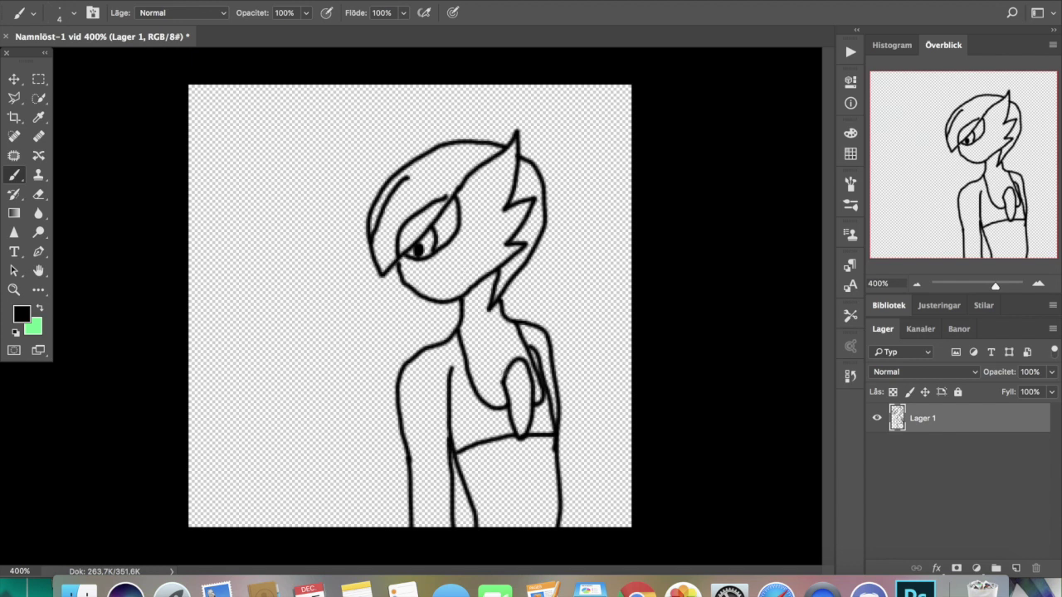
mouse_move(504, 378)
mouse_down()
mouse_move(527, 328)
mouse_move(544, 328)
mouse_move(551, 367)
mouse_move(522, 434)
mouse_up()
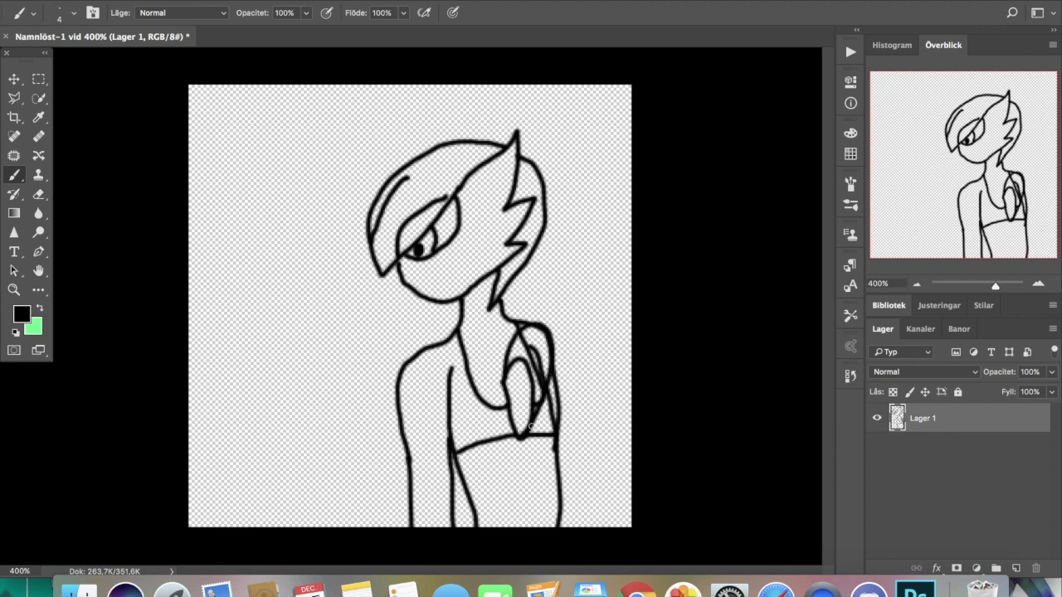
key(super+z)
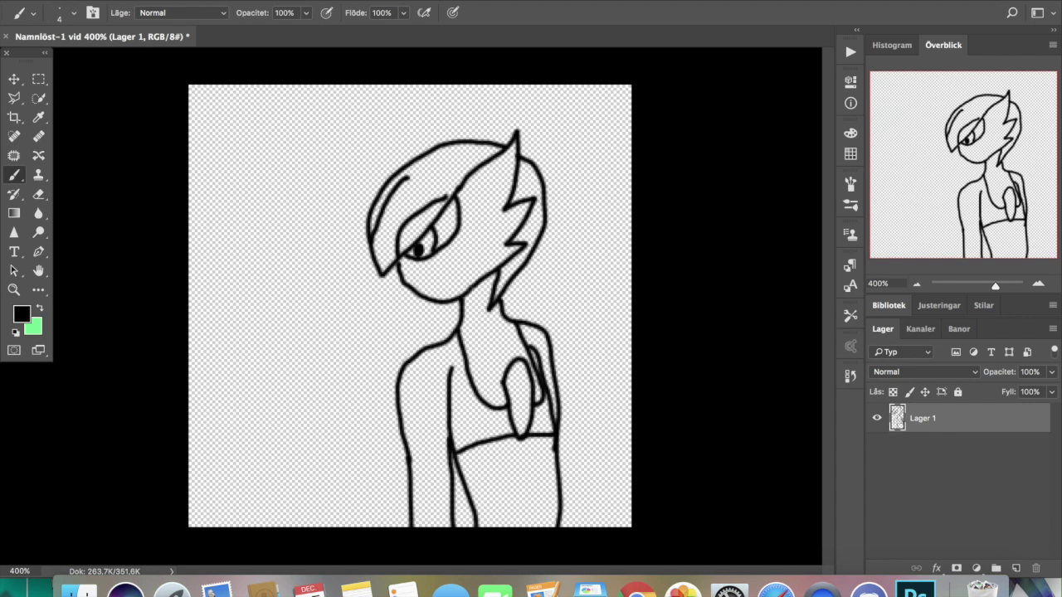
Add a short strand to the hair tip beside the neck and a curved smile on the face
drag(508, 259, 497, 291)
mouse_move(433, 284)
mouse_down()
mouse_move(461, 272)
mouse_move(471, 245)
mouse_up()
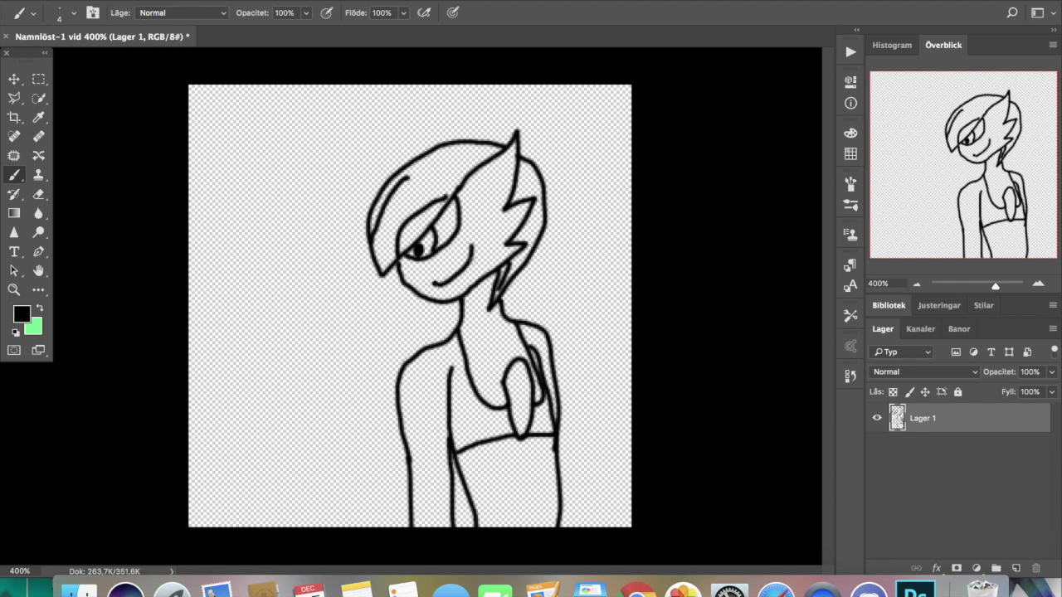
Toggle the smile stroke off and on repeatedly with Undo, leaving it removed
key(super+z)
key(super+z)
key(super+z)
key(super+z)
key(super+z)
key(super+z)
key(super+z)
key(super+z)
key(super+z)
key(super+z)
key(super+z)
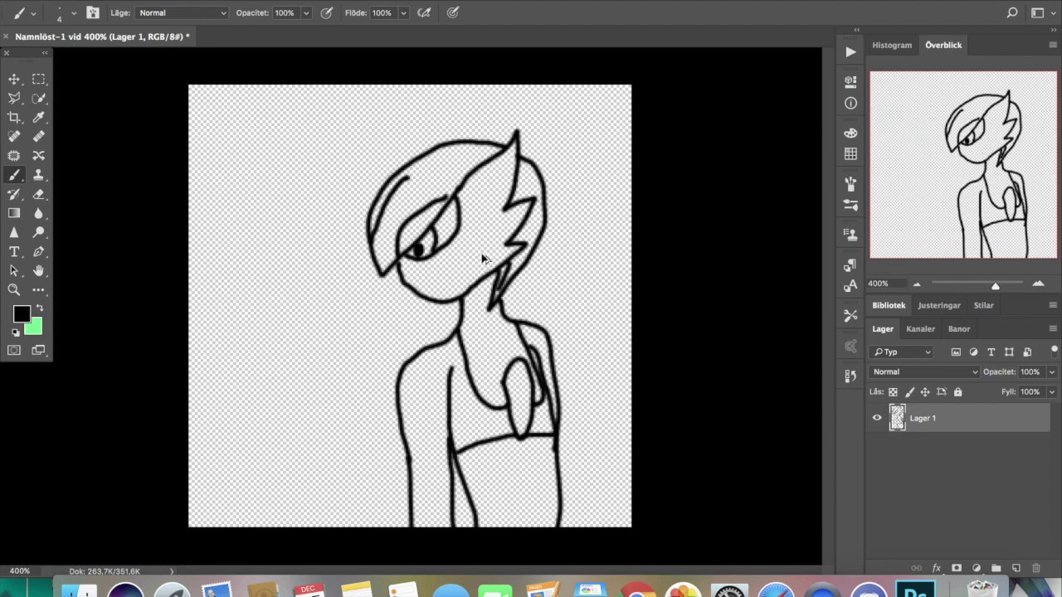
Step backward through the history to remove the character drawing stroke by stroke
key(super+alt+z)
key(super+alt+z)
key(super+alt+z)
key(super+alt+z)
key(super+alt+z)
key(super+alt+z)
key(super+alt+z)
key(super+alt+z)
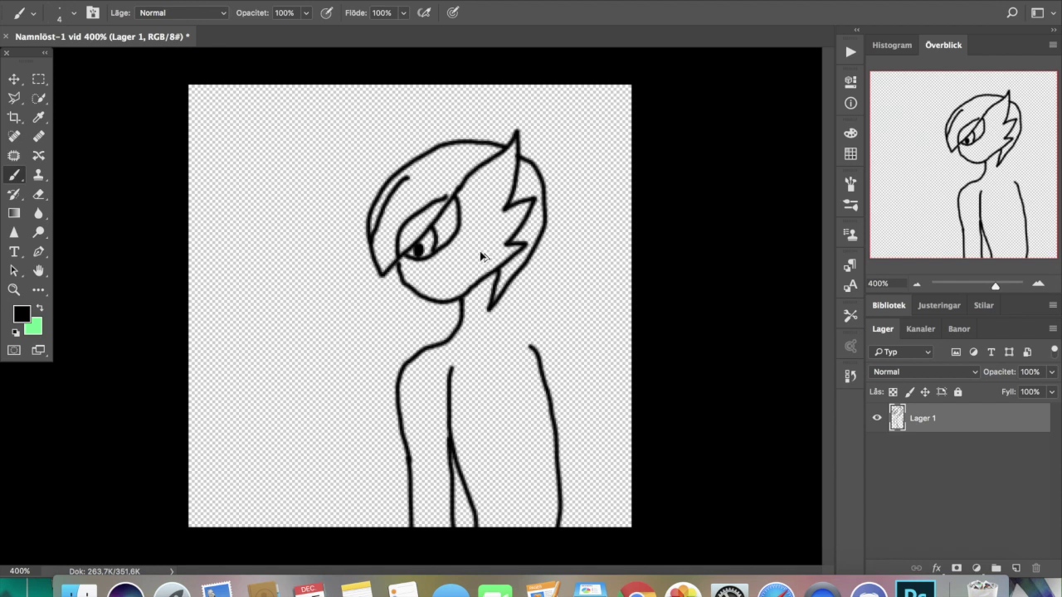
key(super+alt+z)
key(super+alt+z)
key(super+alt+z)
key(super+alt+z)
key(super+alt+z)
key(super+alt+z)
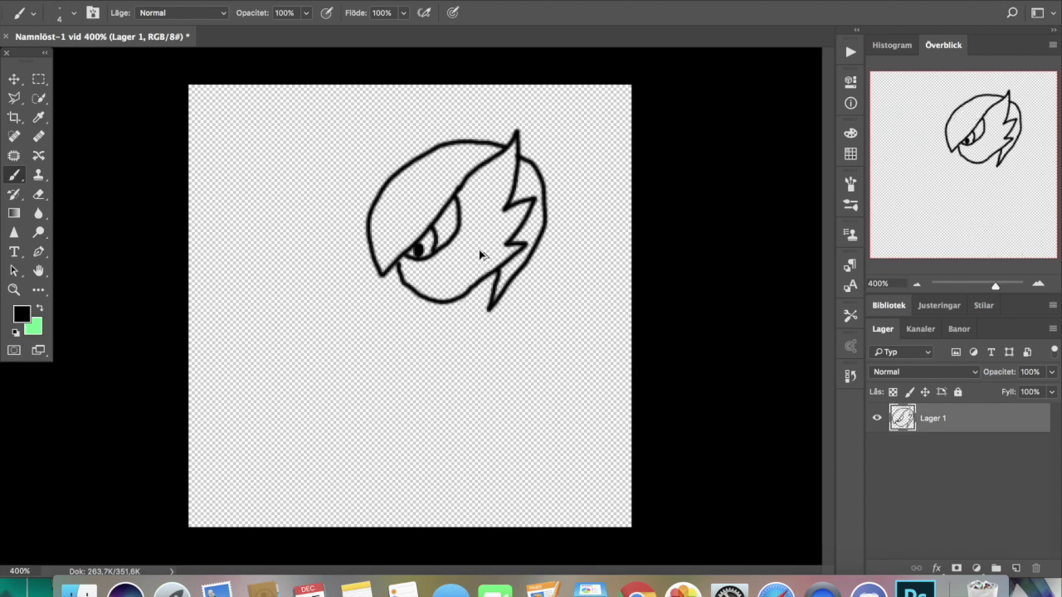
key(super+alt+z)
key(super+alt+z)
key(super+alt+z)
key(super+alt+z)
key(super+alt+z)
key(super+alt+z)
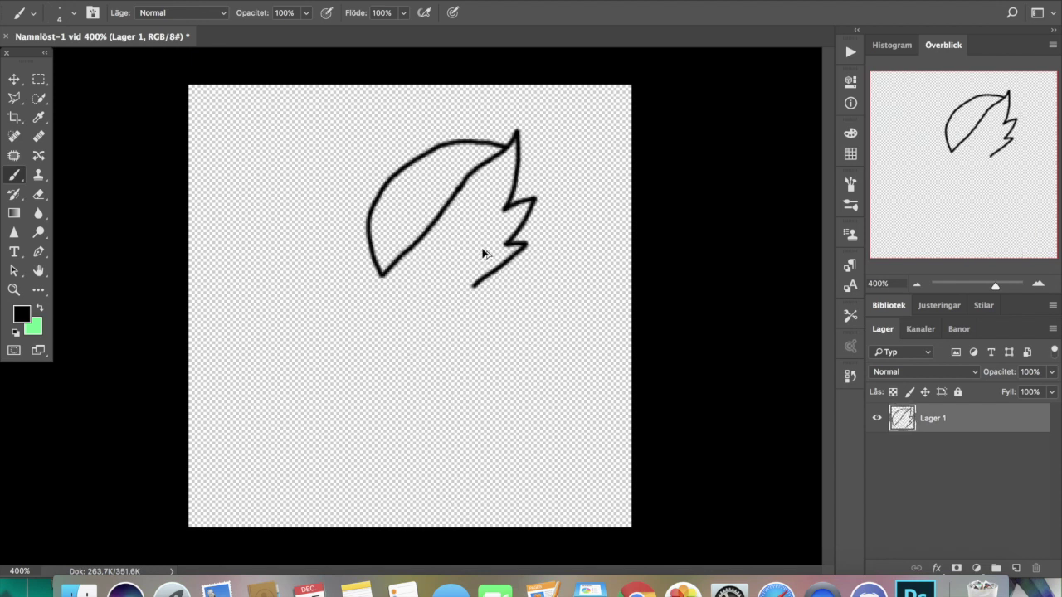
key(super+alt+z)
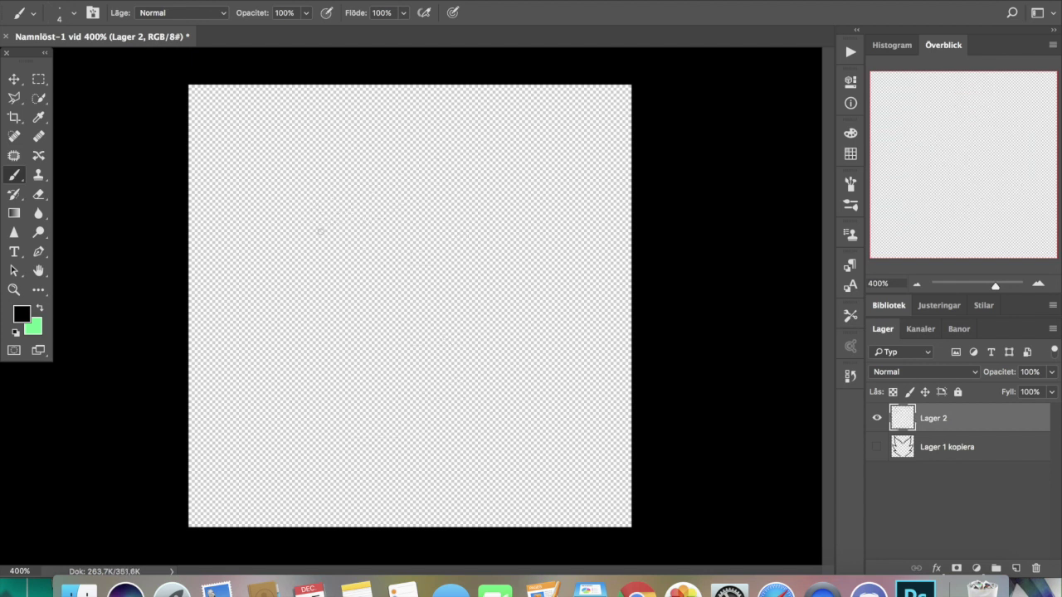
Draw a duck freehand with the Brush, adding its head, body, tail, beak, eye and wing
mouse_move(285, 242)
mouse_down()
mouse_move(298, 208)
mouse_move(366, 189)
mouse_move(414, 233)
mouse_move(454, 332)
mouse_move(543, 324)
mouse_move(573, 285)
mouse_move(515, 383)
mouse_up()
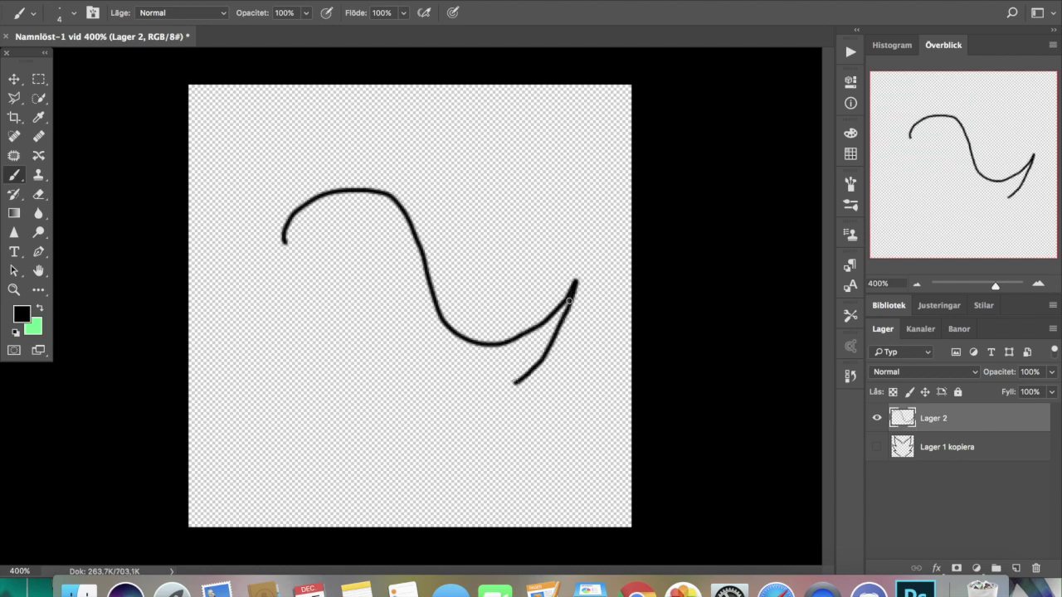
mouse_move(570, 297)
mouse_down()
mouse_move(531, 410)
mouse_move(474, 432)
mouse_move(408, 427)
mouse_move(350, 405)
mouse_move(342, 324)
mouse_move(281, 272)
mouse_move(287, 239)
mouse_move(245, 264)
mouse_move(239, 298)
mouse_move(269, 303)
mouse_move(289, 288)
mouse_move(268, 254)
mouse_up()
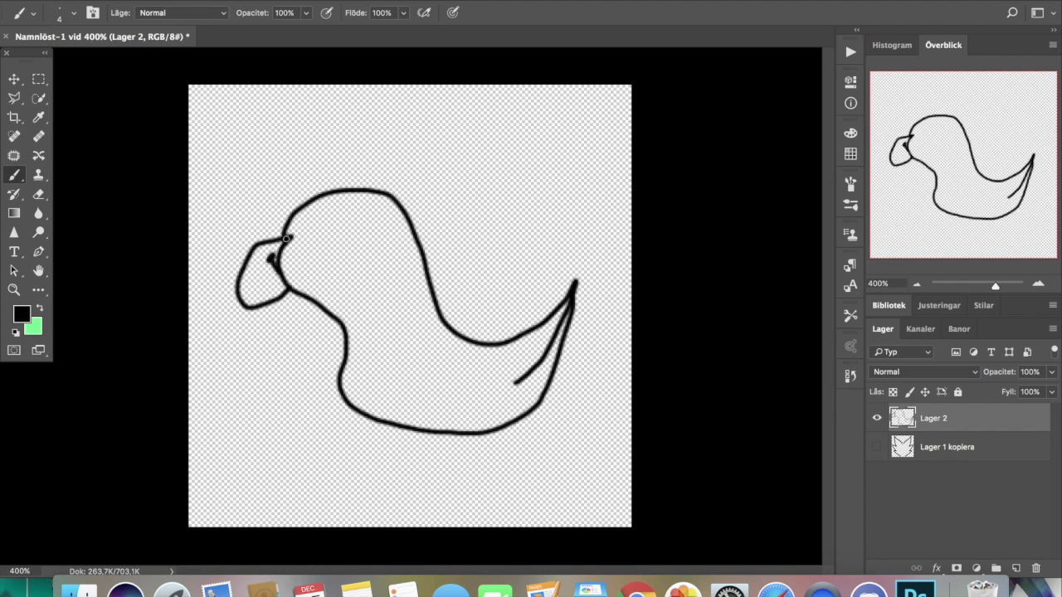
mouse_move(346, 222)
mouse_down()
mouse_move(315, 242)
mouse_move(342, 234)
mouse_move(325, 253)
mouse_up()
mouse_move(453, 324)
mouse_down()
mouse_move(426, 377)
mouse_move(475, 375)
mouse_move(439, 351)
mouse_move(461, 353)
mouse_move(448, 331)
mouse_move(477, 348)
mouse_move(491, 373)
mouse_up()
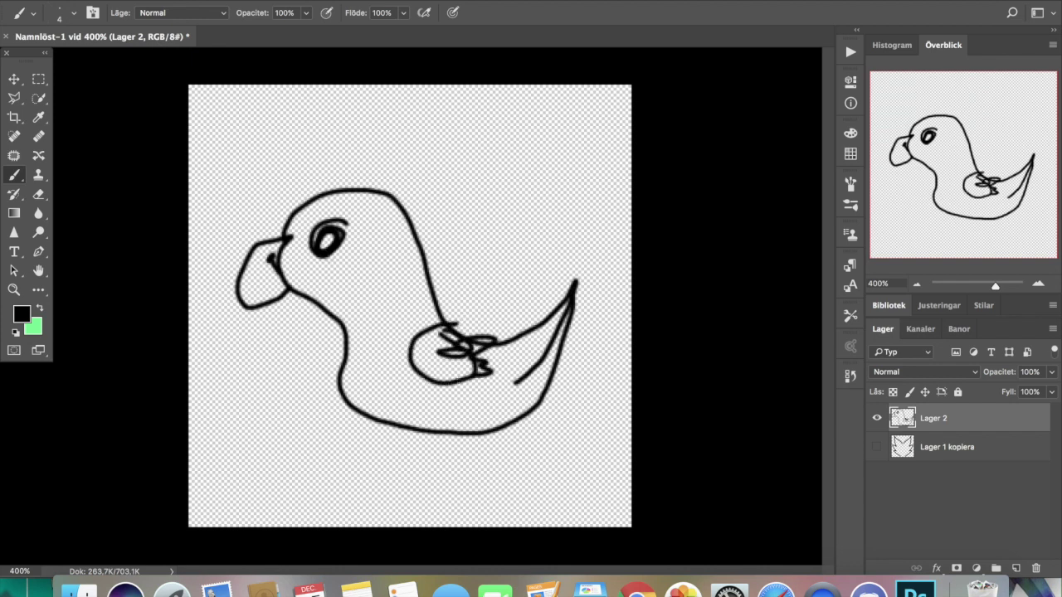
Step backward through the history to remove the duck drawing stroke by stroke
key(super+alt+z)
key(super+alt+z)
key(super+shift+z)
key(super+alt+z)
key(super+alt+z)
key(super+alt+z)
key(super+alt+z)
key(super+alt+z)
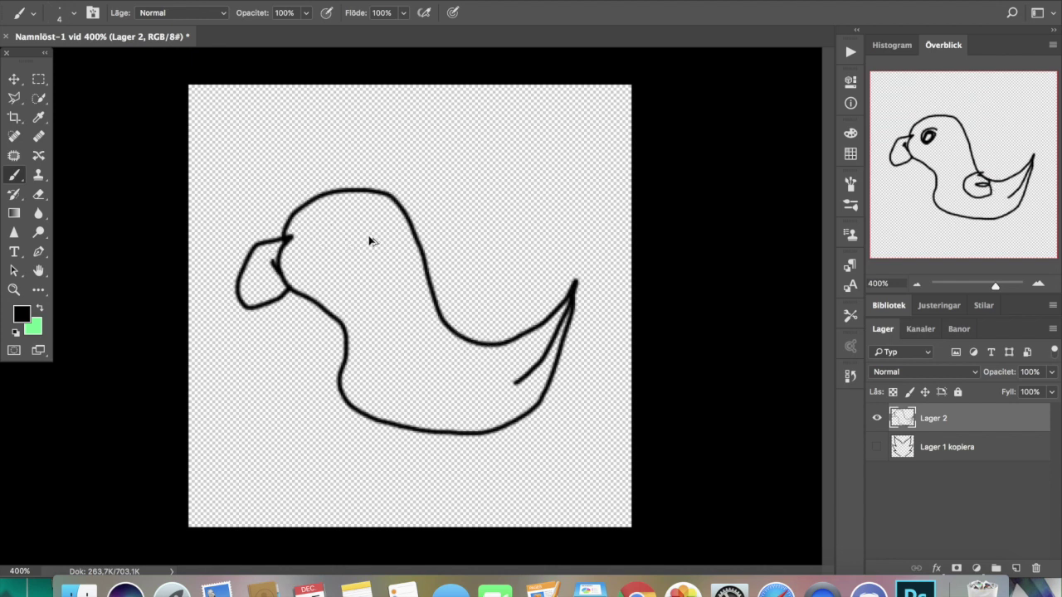
key(super+alt+z)
key(super+alt+z)
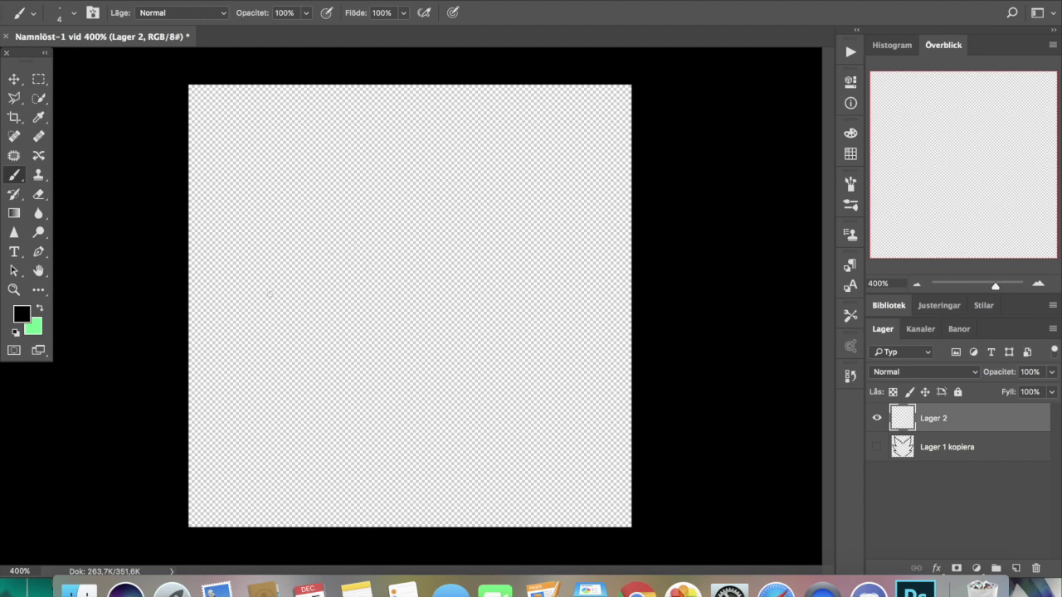
Draw a slanted almond-shaped eye outline with inner and outer contour lines, undoing the angular first curve
mouse_move(259, 362)
mouse_down()
mouse_move(304, 244)
mouse_move(336, 214)
mouse_move(543, 160)
mouse_up()
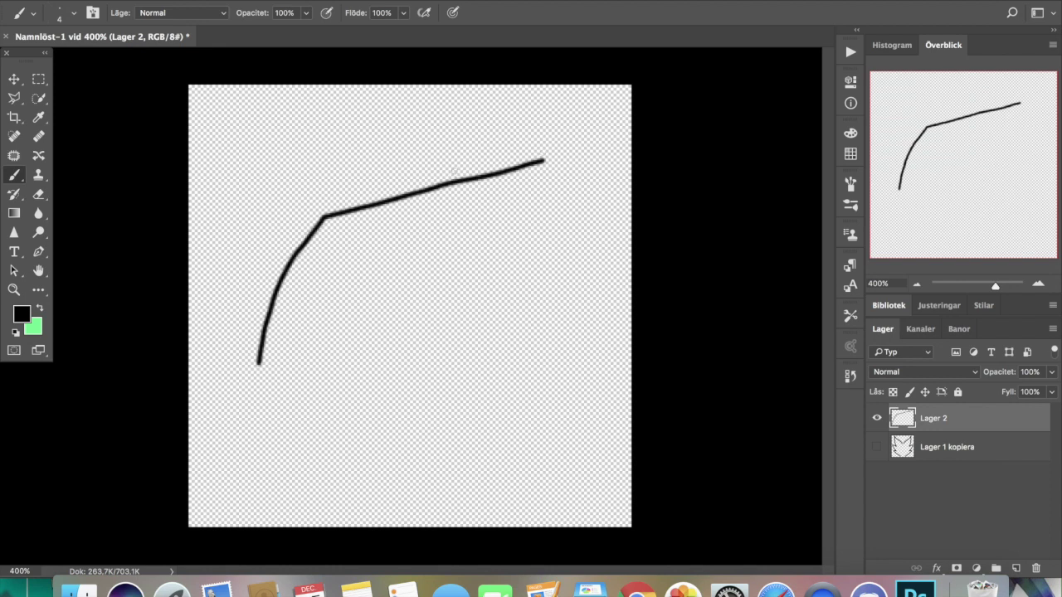
key(super+alt+z)
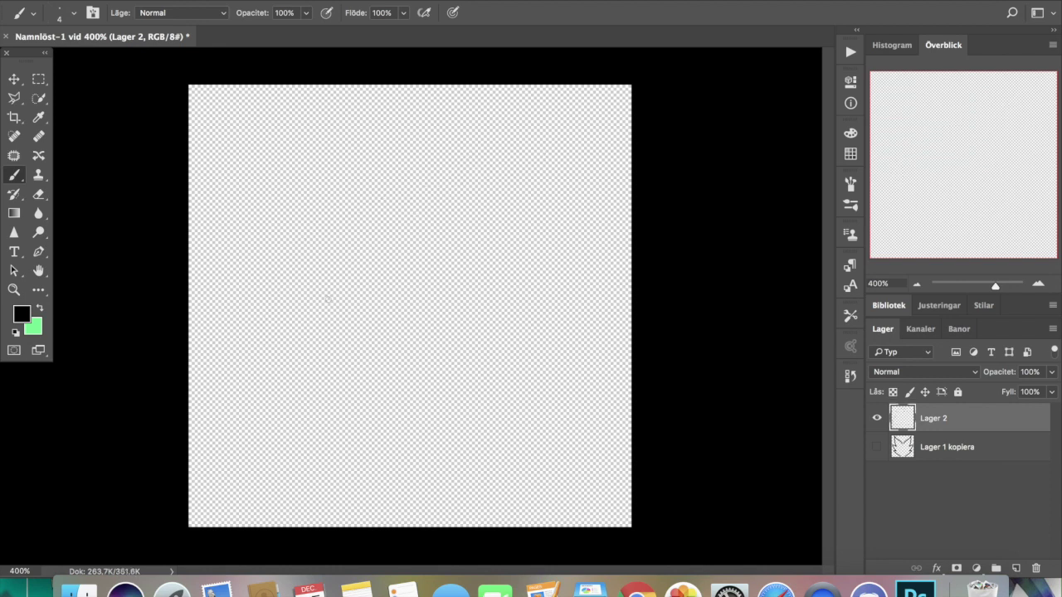
mouse_move(245, 360)
mouse_down()
mouse_move(282, 275)
mouse_move(329, 230)
mouse_move(528, 182)
mouse_up()
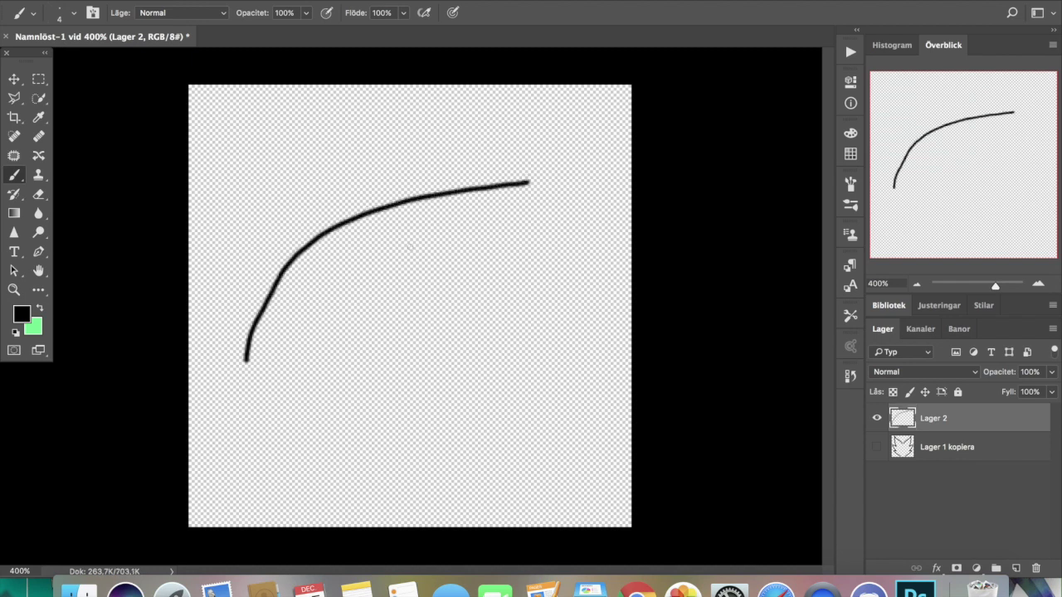
drag(292, 398, 528, 182)
drag(246, 360, 292, 399)
mouse_move(356, 235)
mouse_down()
mouse_move(390, 338)
mouse_move(357, 236)
mouse_up()
Fill the band between the eye's two contour lines with black using the Paint Bucket, undoing the misplaced fill
key(g)
click(350, 201)
key(super+z)
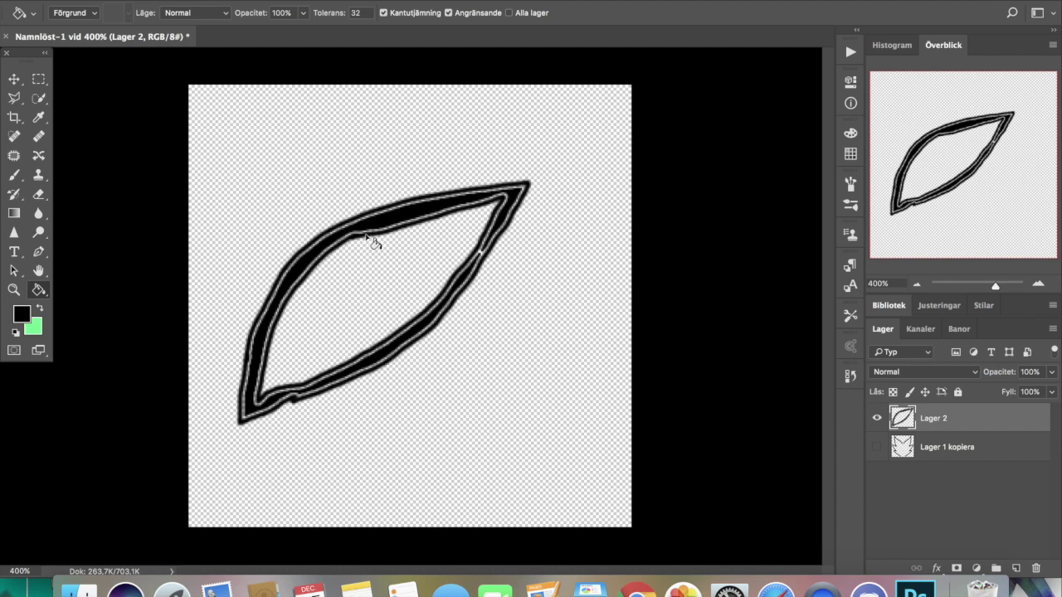
click(374, 237)
Add two new layers and move the eye outline layer, Lager 2, above them
key(b)
click(1016, 568)
click(1015, 568)
click(904, 452)
drag(933, 475, 933, 408)
Draw a hatched eyebrow above the eye and, on Lager 4, the curved outline of the iris
drag(218, 307, 390, 154)
drag(257, 266, 527, 142)
drag(207, 332, 273, 203)
click(913, 448)
drag(369, 239, 278, 341)
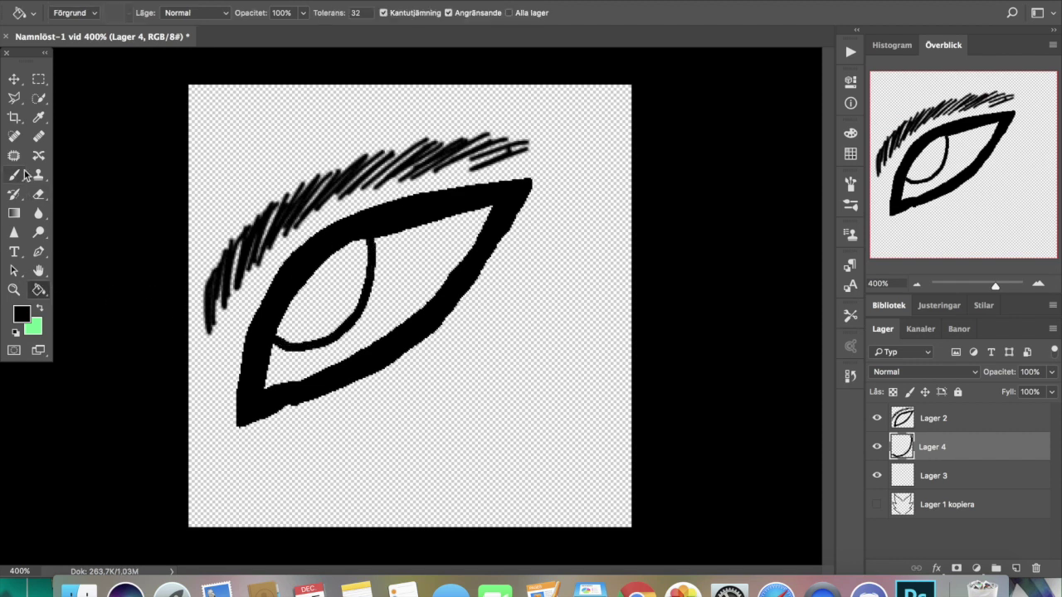
Draw a pupil inside the iris on a new layer beneath Lager 2 and fill it with black
click(1015, 568)
drag(909, 415, 910, 458)
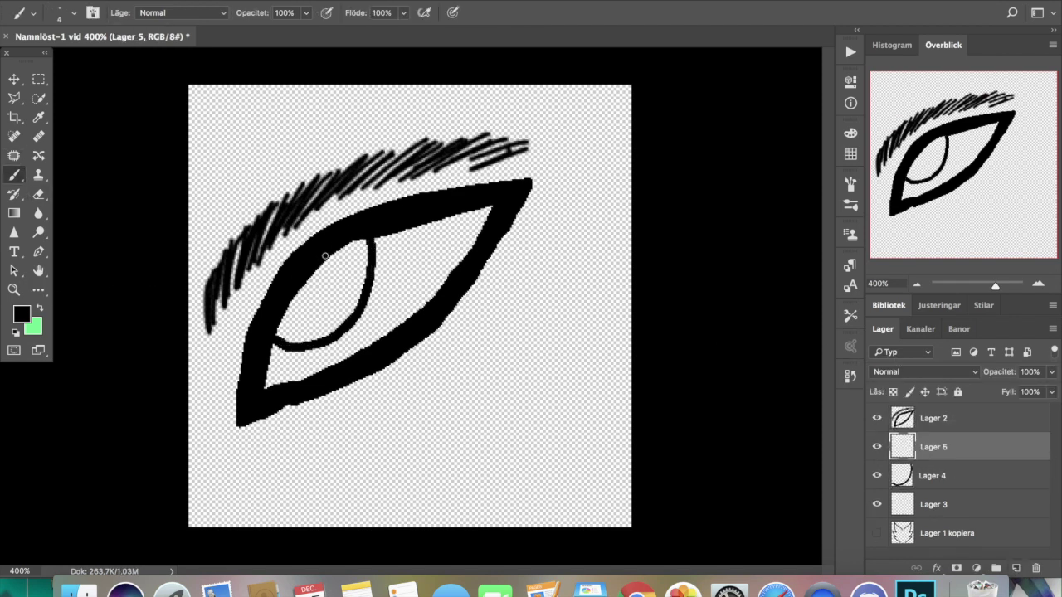
mouse_move(331, 258)
mouse_down()
mouse_move(328, 301)
mouse_move(300, 315)
mouse_move(284, 296)
mouse_up()
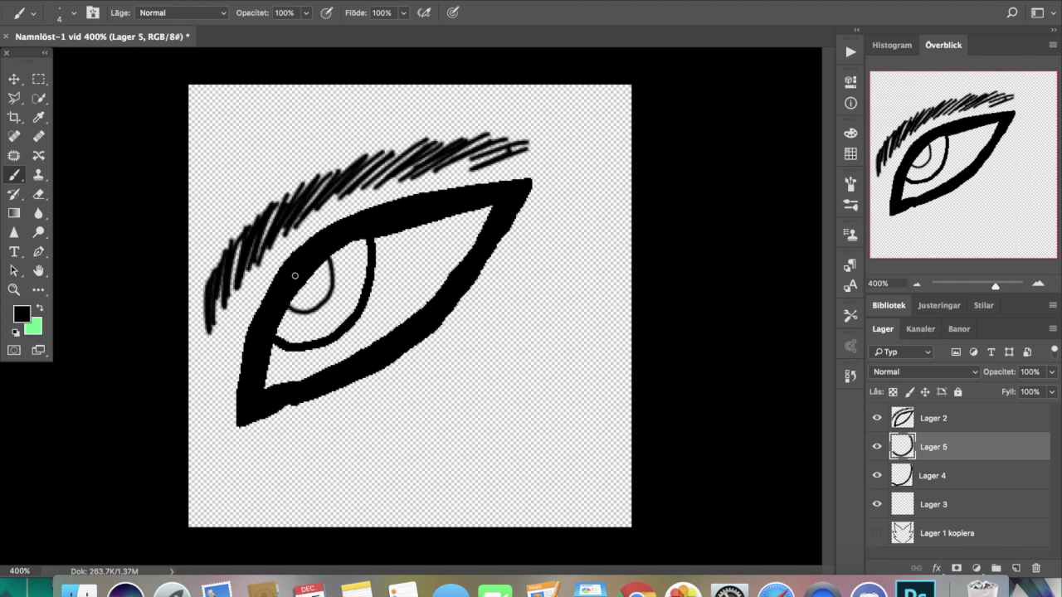
drag(286, 304, 299, 272)
key(g)
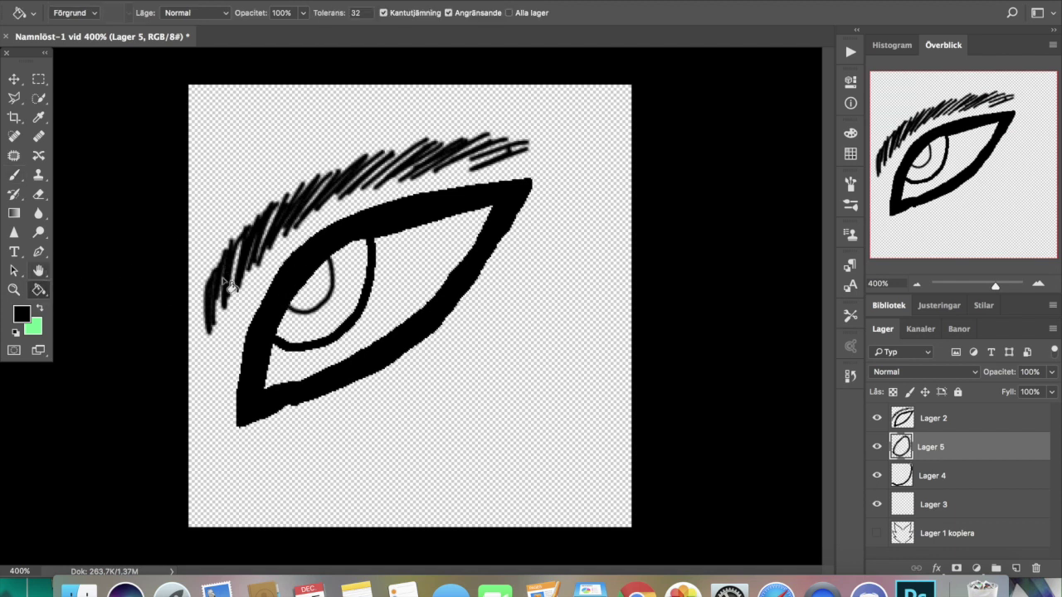
click(309, 290)
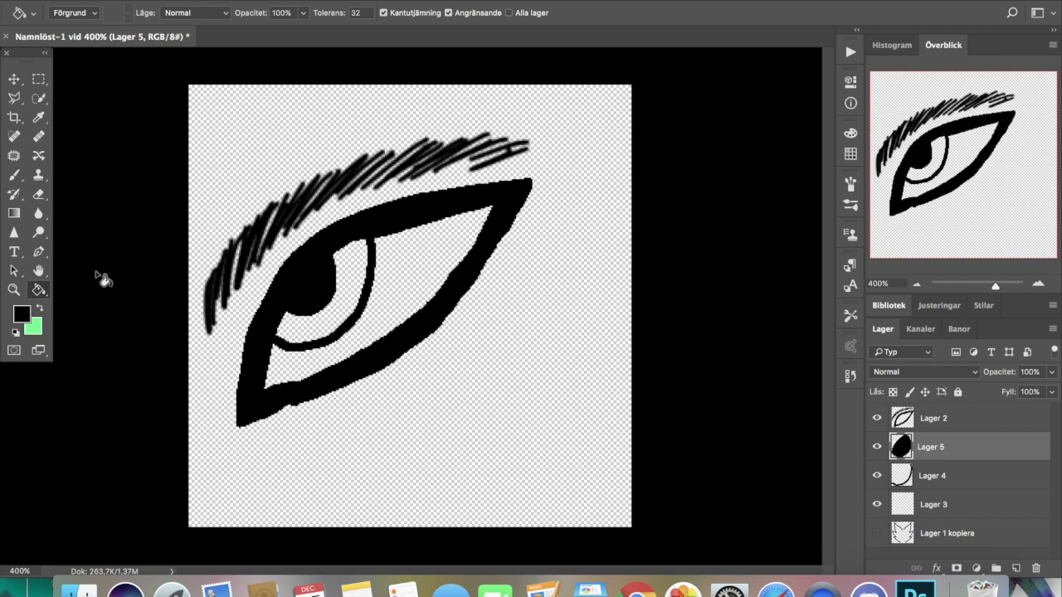
Add a new layer and brush short rough strokes along the pupil's edge and the iris's inner edge
click(14, 174)
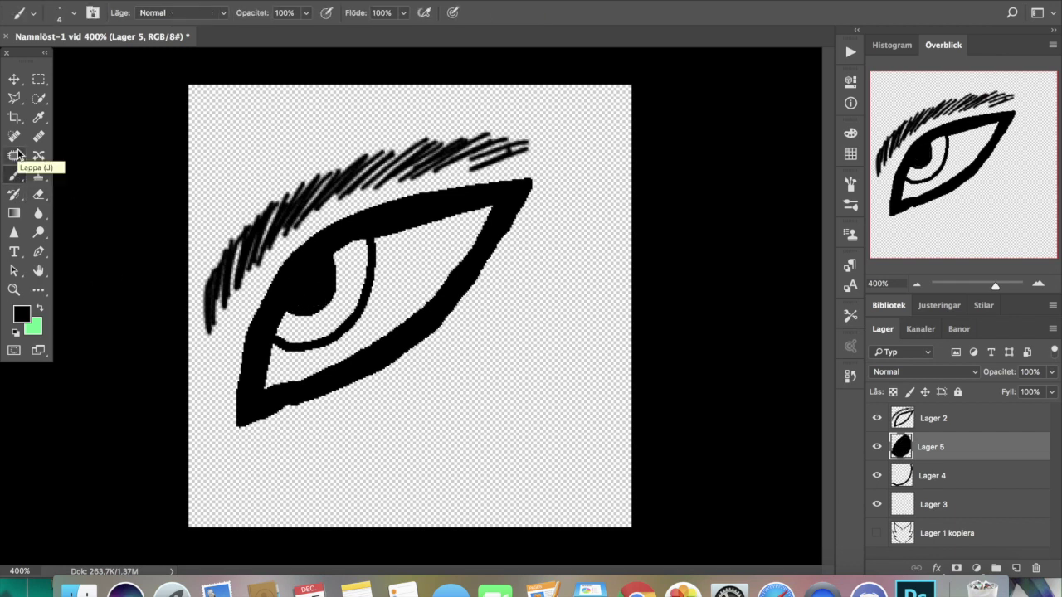
key(alt+shift+super+n)
scroll(309, 252, up, 5)
mouse_move(438, 352)
mouse_down()
mouse_move(423, 374)
mouse_move(425, 360)
mouse_up()
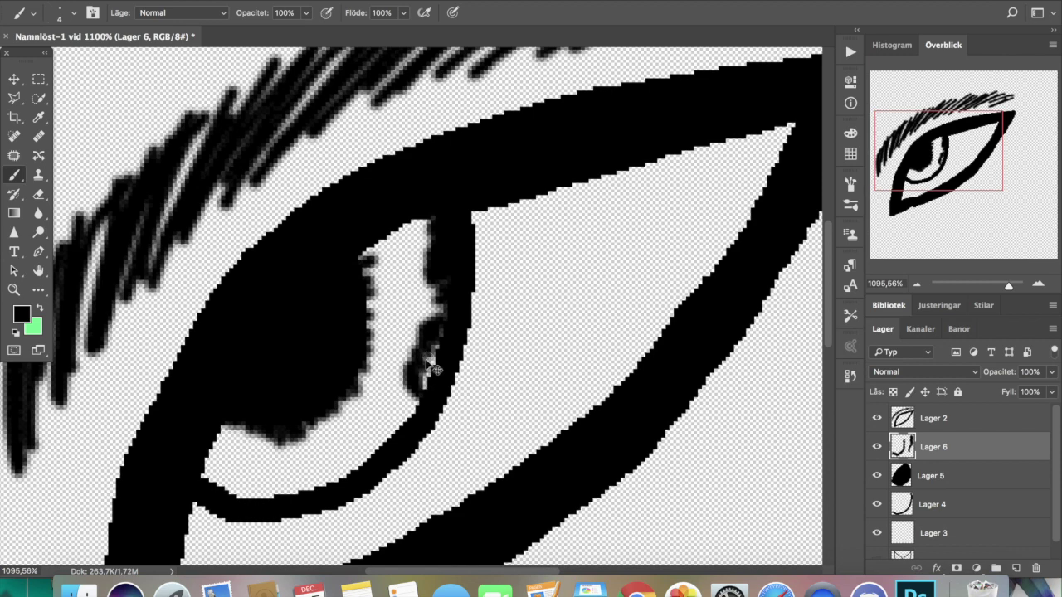
Step backward through the history to remove the rough strokes along the iris's inner edge
key(shift+super+s)
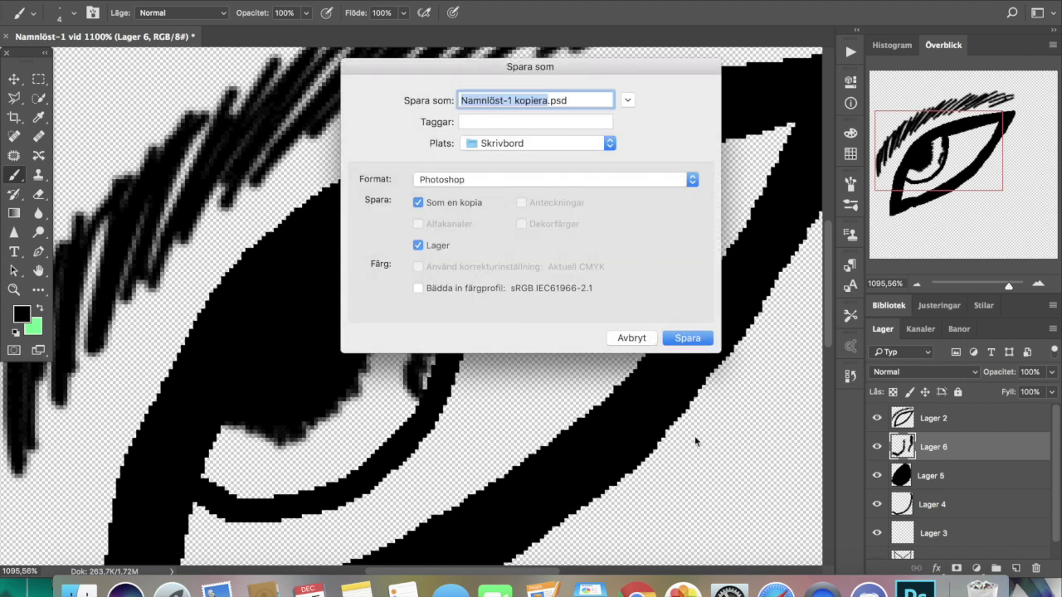
click(642, 340)
key(alt+super+z)
key(alt+super+z)
key(alt+super+z)
key(alt+super+z)
key(alt+super+z)
key(alt+super+z)
key(alt+super+z)
key(alt+super+z)
key(alt+super+z)
key(alt+super+z)
key(alt+super+z)
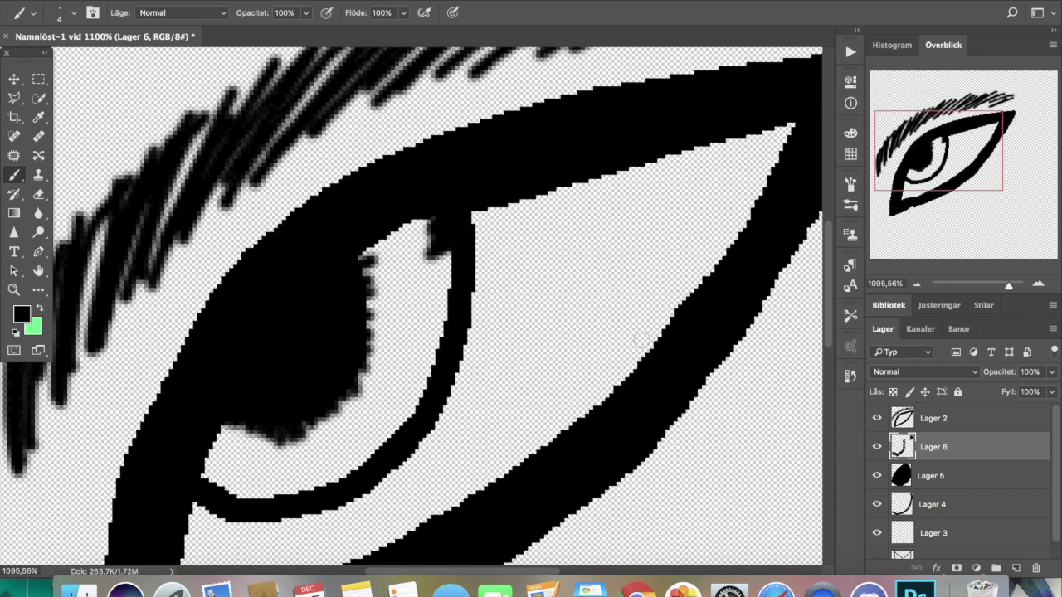
key(alt+super+z)
key(alt+super+z)
key(alt+super+z)
key(alt+super+z)
key(alt+super+z)
Hatch short black strokes down the iris's inner edge and along its lower curve, toggling the last stroke with Undo
mouse_move(455, 230)
mouse_down()
mouse_move(455, 262)
mouse_move(448, 256)
mouse_move(455, 262)
mouse_move(438, 273)
mouse_move(458, 269)
mouse_move(444, 302)
mouse_up()
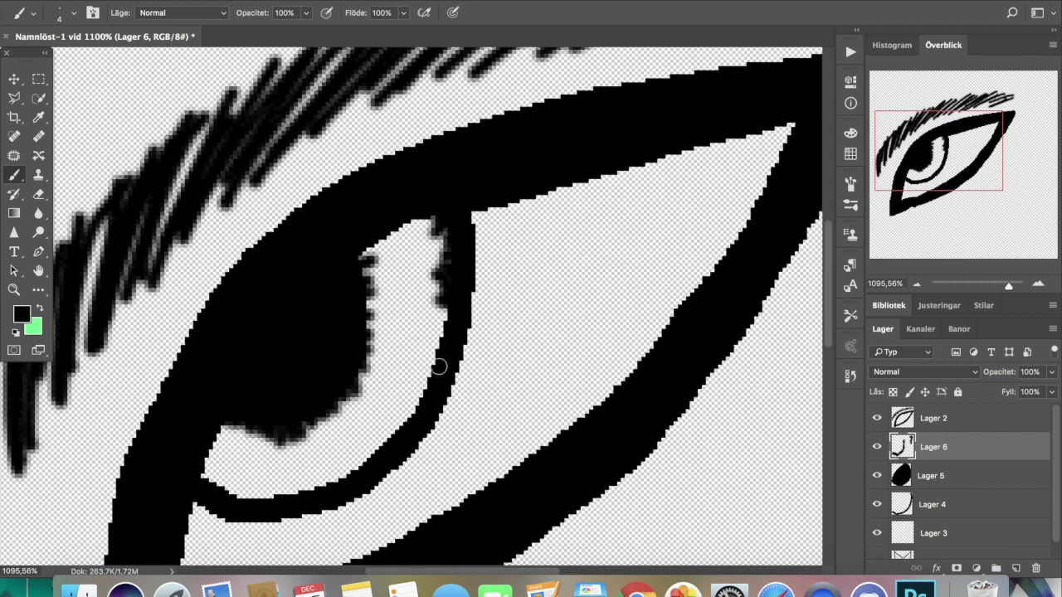
mouse_move(433, 334)
mouse_down()
mouse_move(437, 376)
mouse_move(397, 406)
mouse_move(407, 412)
mouse_move(399, 423)
mouse_move(376, 420)
mouse_move(398, 432)
mouse_move(370, 458)
mouse_move(375, 466)
mouse_move(340, 463)
mouse_move(340, 485)
mouse_move(314, 473)
mouse_move(310, 488)
mouse_move(302, 470)
mouse_move(295, 491)
mouse_move(289, 475)
mouse_move(297, 485)
mouse_move(285, 476)
mouse_move(267, 498)
mouse_move(266, 485)
mouse_move(252, 494)
mouse_move(257, 481)
mouse_move(244, 466)
mouse_move(235, 496)
mouse_up()
key(super+z)
key(super+z)
key(super+z)
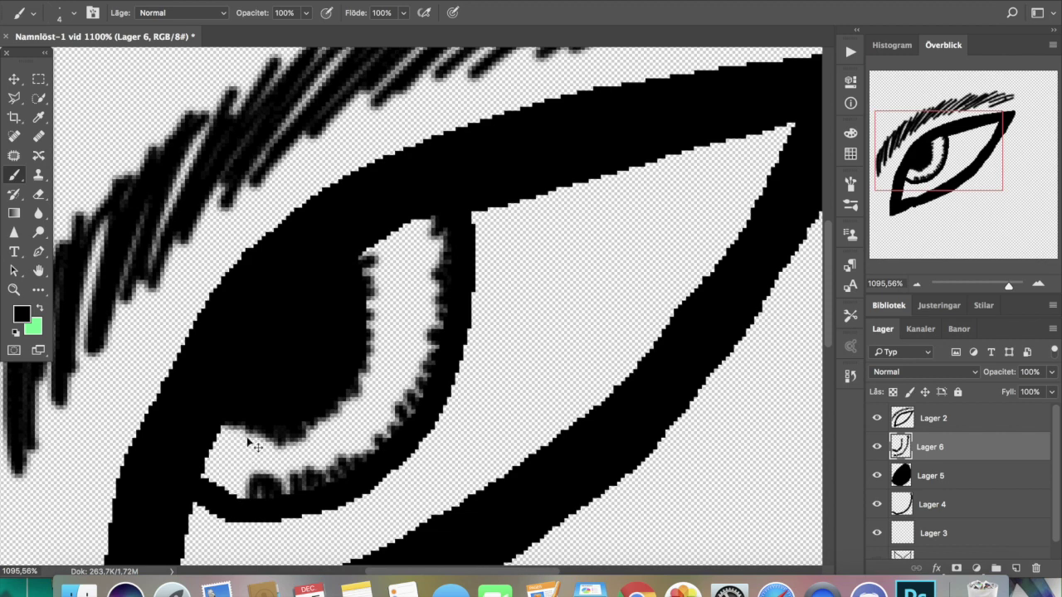
Step backward to remove the last hatch strokes near the lower-left end of the iris
key(alt+super+z)
key(alt+super+z)
key(alt+super+z)
key(alt+super+z)
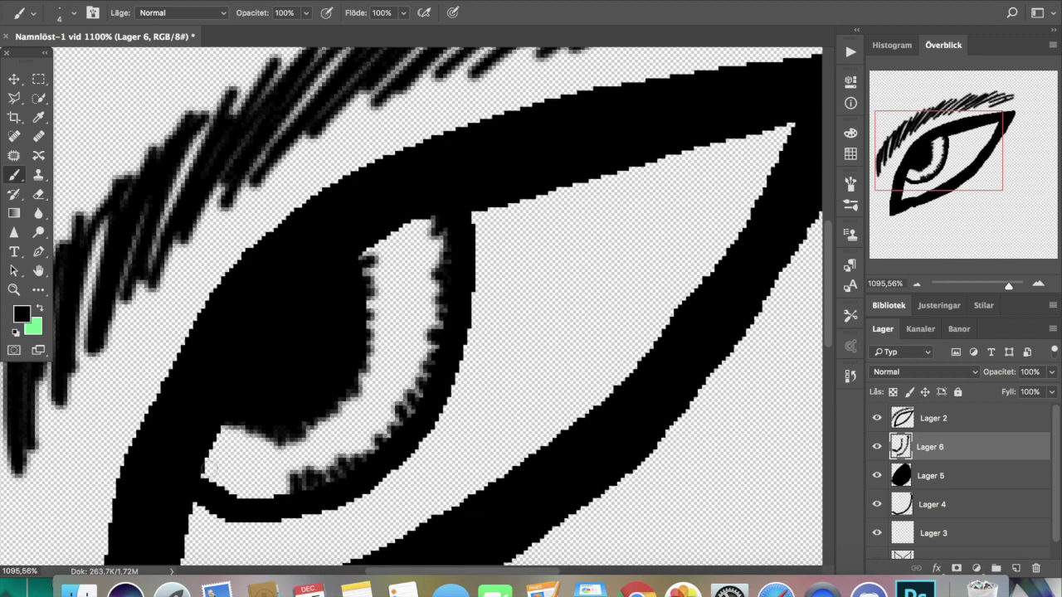
Hatch the remaining lower-left end of the iris, stepping back through the first attempt before redrawing it
drag(207, 466, 257, 483)
key(alt+super+z)
key(alt+super+z)
key(alt+super+z)
key(alt+super+z)
mouse_move(220, 469)
mouse_down()
mouse_move(214, 487)
mouse_move(236, 493)
mouse_move(253, 481)
mouse_move(287, 486)
mouse_move(273, 483)
mouse_up()
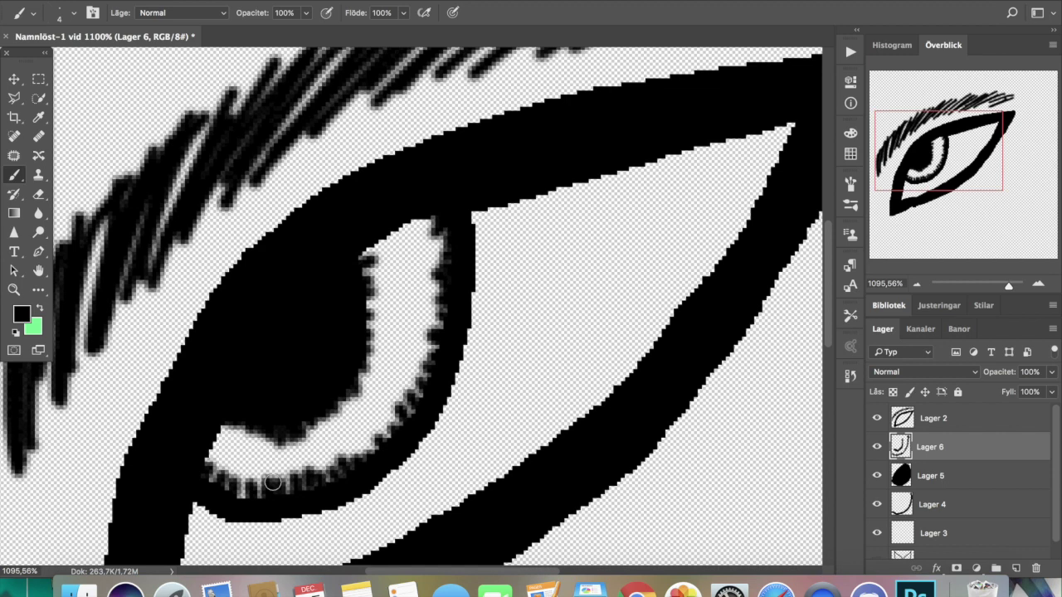
Merge the eye drawing layers into Lager 2 and set the foreground colour to white, ffffff, for painting on Lager 3
click(932, 418)
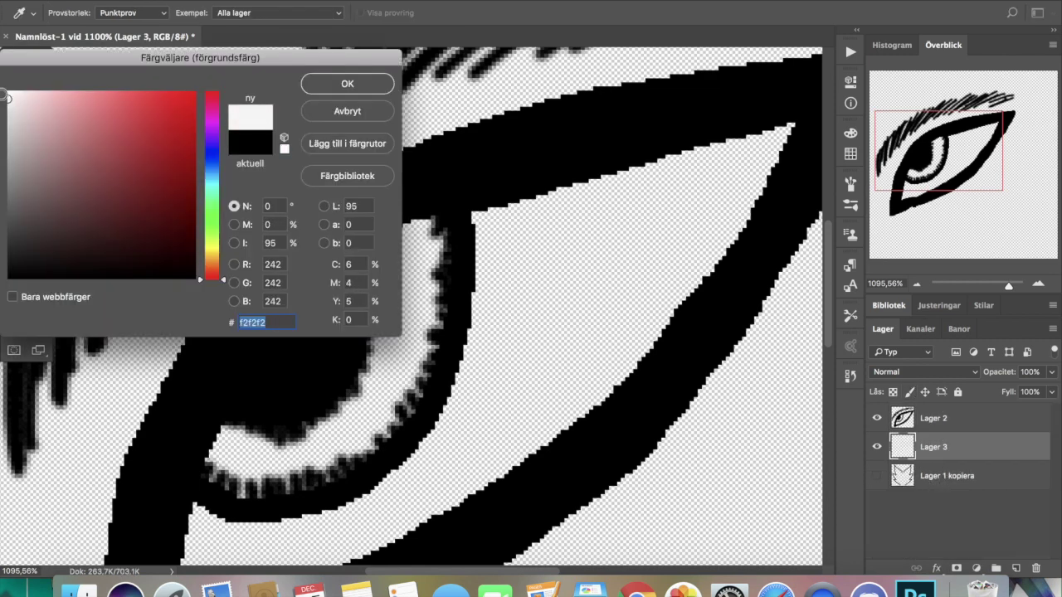
drag(6, 97, 2, 83)
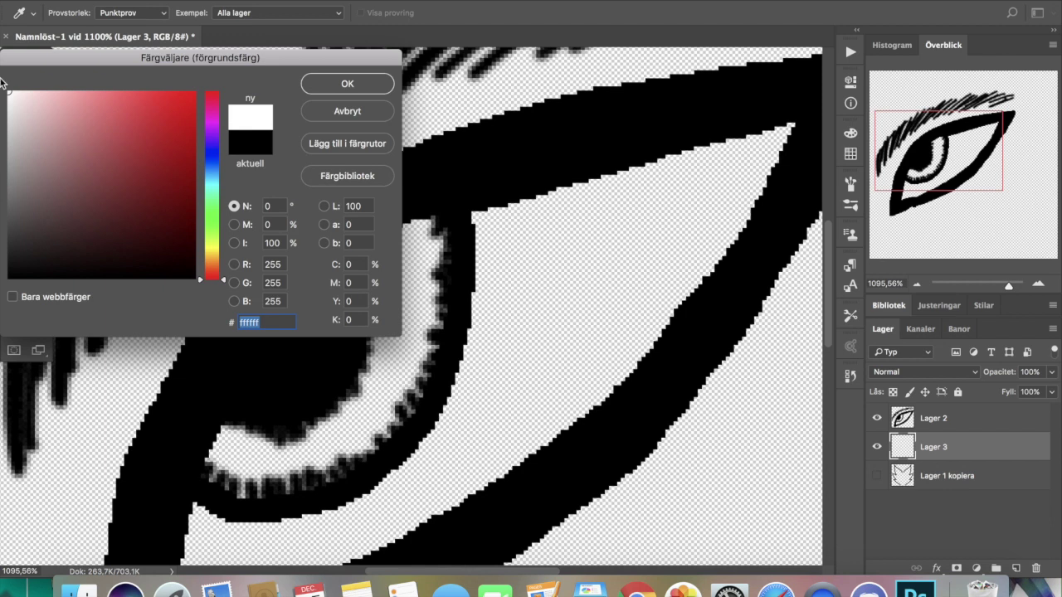
click(439, 104)
click(45, 117)
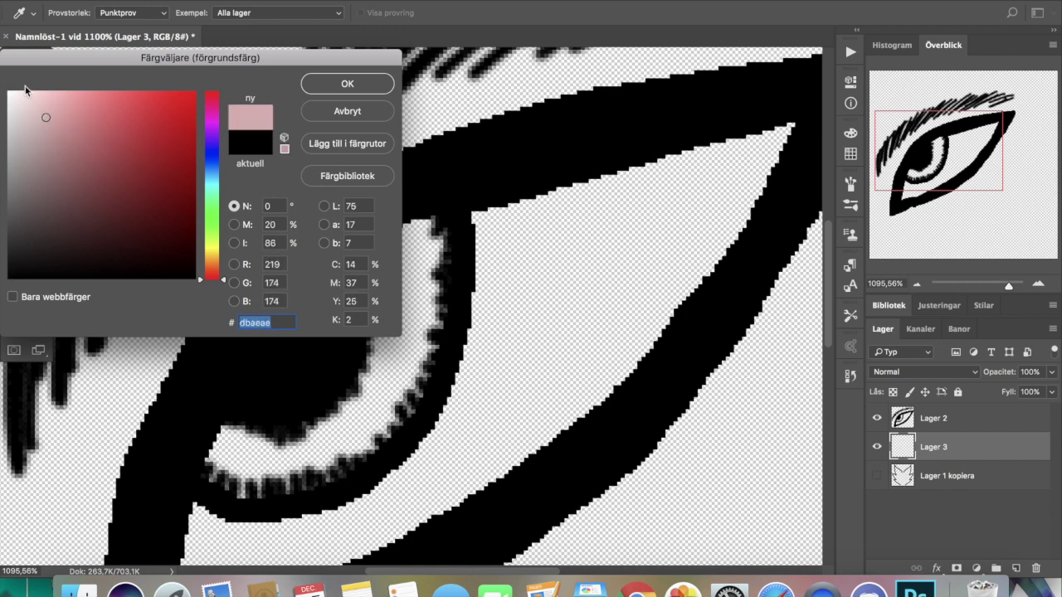
click(26, 93)
click(22, 113)
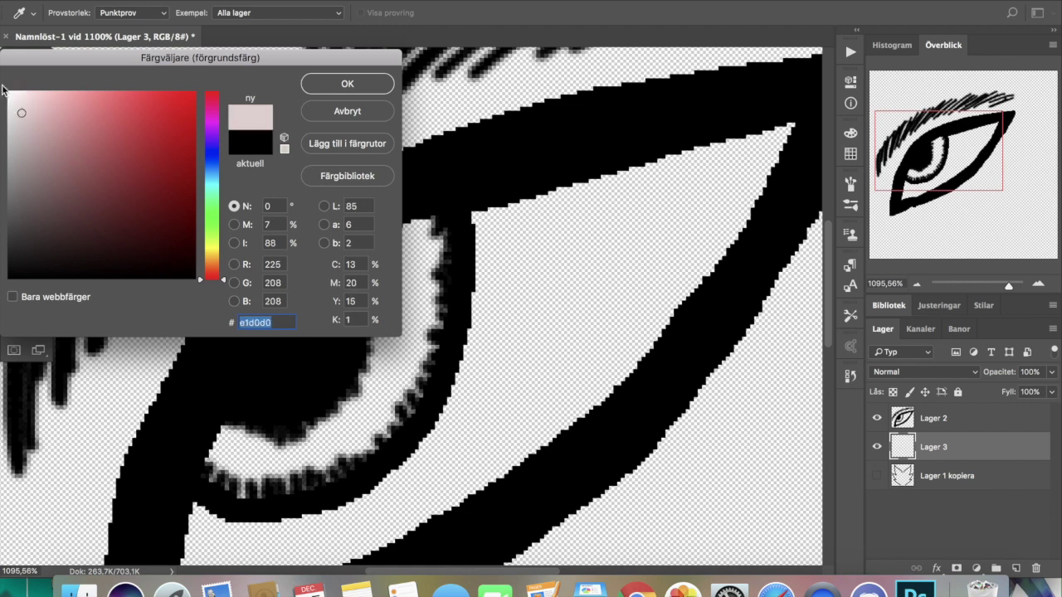
drag(185, 256, 169, 223)
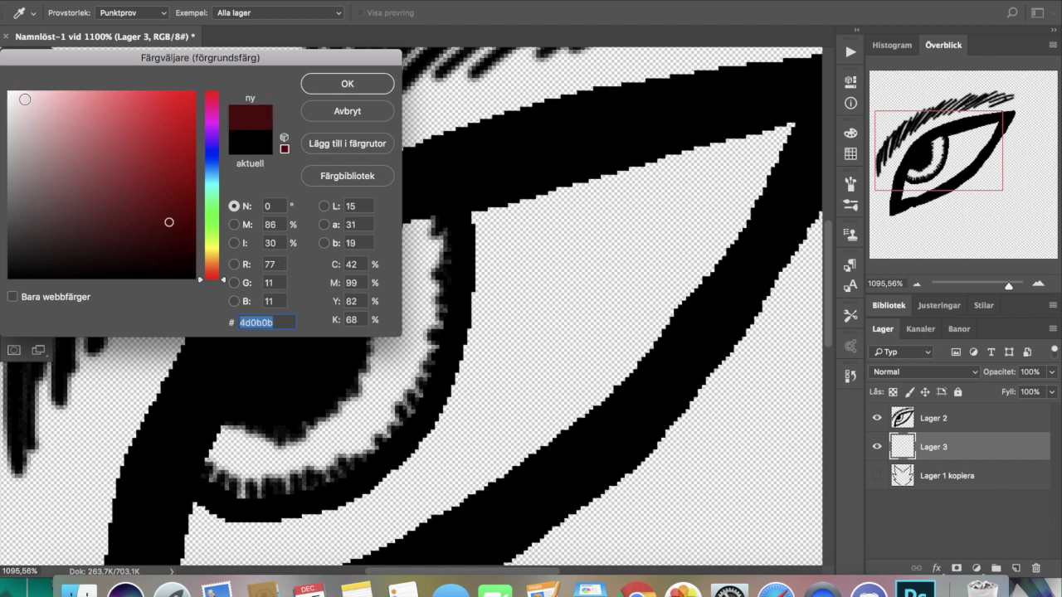
drag(24, 99, 4, 88)
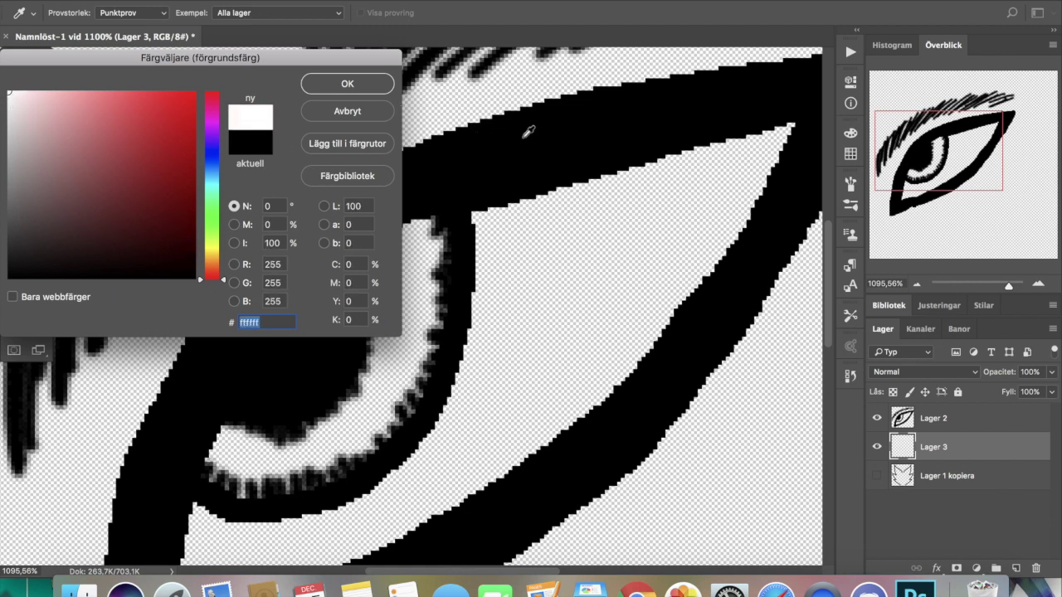
click(390, 85)
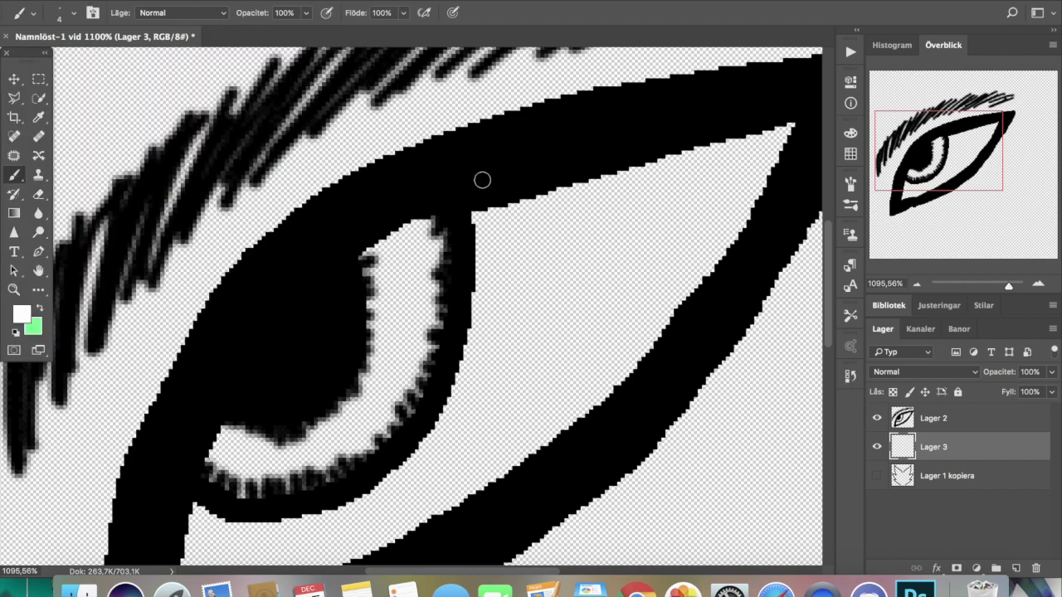
Paint a white brush band on Lager 3 along the lower edge of the upper eyelid, out to the eye's outer corner
mouse_move(511, 202)
mouse_down()
mouse_move(478, 256)
mouse_move(518, 212)
mouse_move(510, 222)
mouse_move(650, 165)
mouse_move(629, 175)
mouse_move(710, 149)
mouse_move(833, 133)
mouse_up()
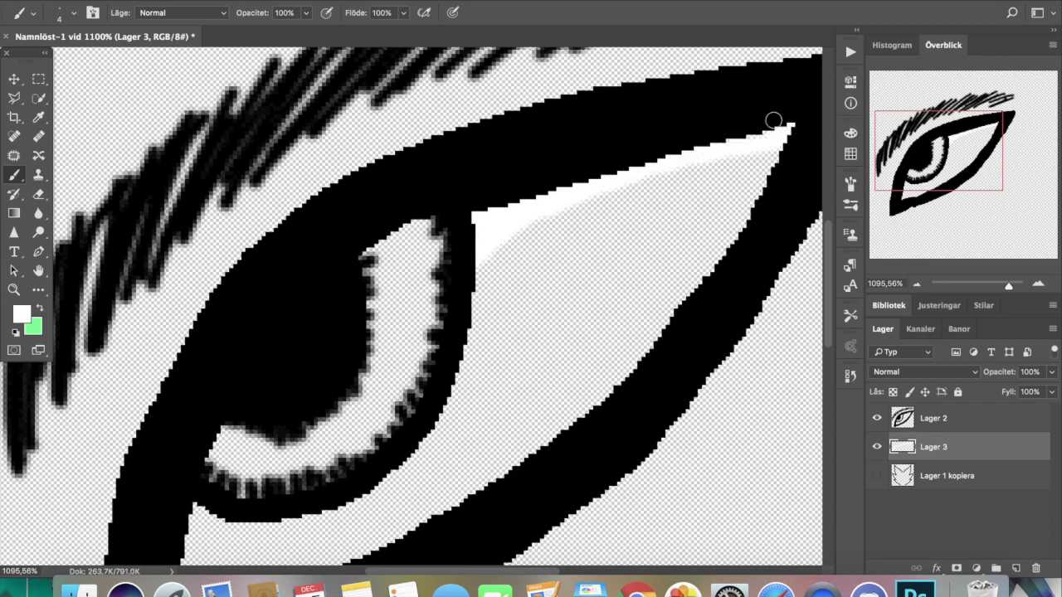
scroll(773, 120, right, 10)
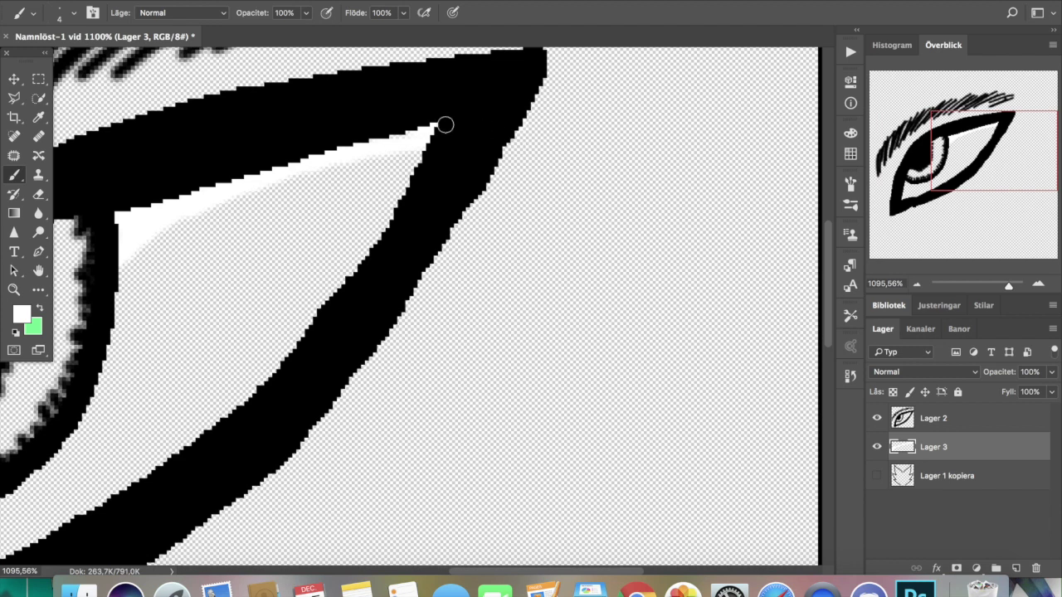
click(39, 195)
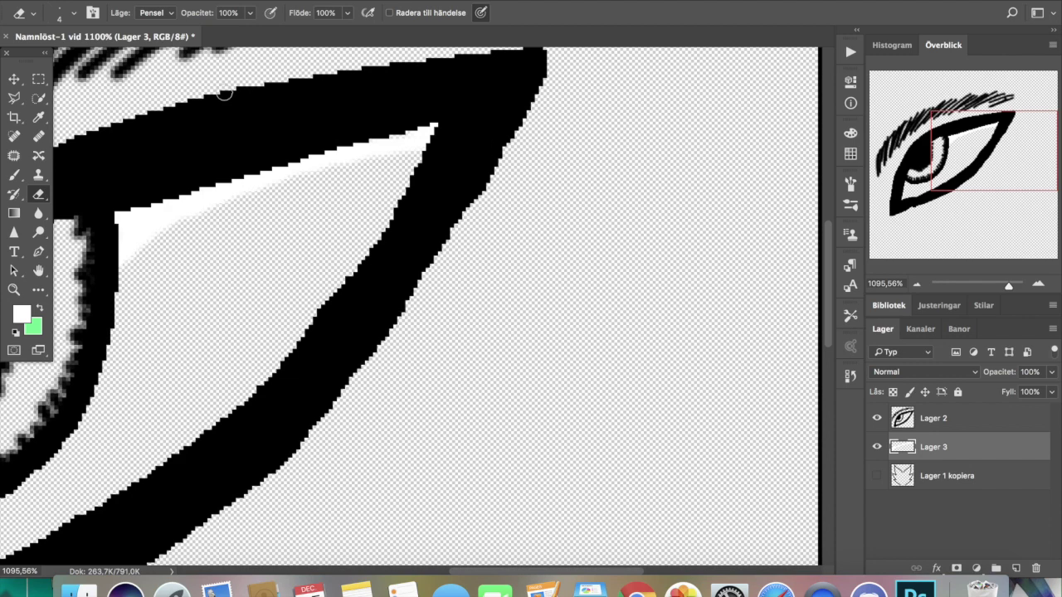
click(14, 175)
scroll(434, 249, left, 2)
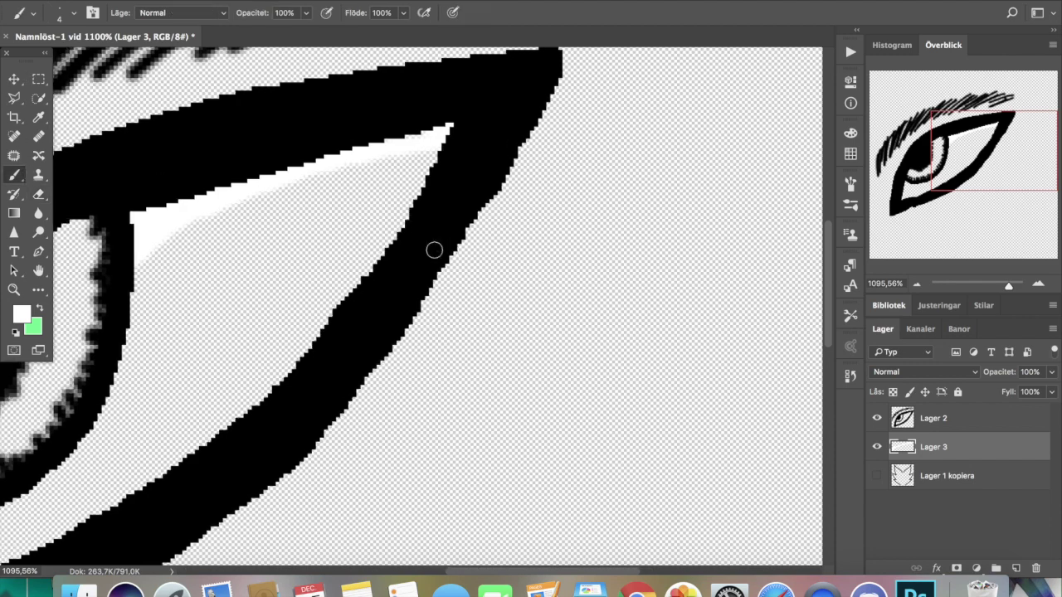
Fill the rest of the eye white with white brush strokes on Lager 3, from the outer corner to the area beneath the iris
scroll(433, 249, left, 10)
scroll(433, 249, down, 2)
mouse_move(496, 182)
mouse_down()
mouse_move(475, 161)
mouse_move(460, 191)
mouse_move(474, 199)
mouse_move(502, 175)
mouse_up()
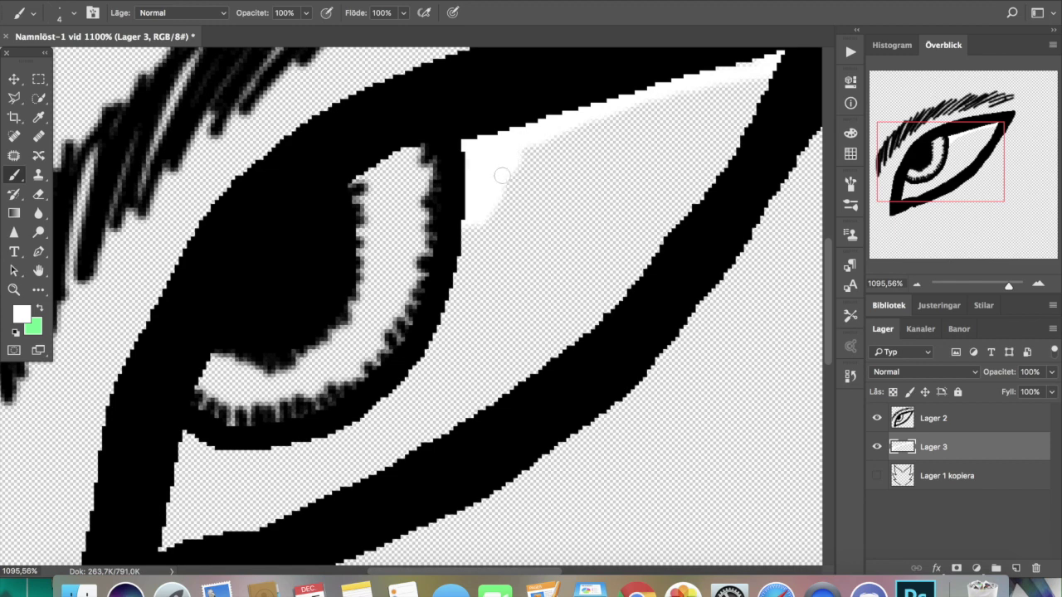
mouse_move(556, 147)
mouse_down()
mouse_move(588, 124)
mouse_move(581, 142)
mouse_move(672, 100)
mouse_move(701, 107)
mouse_move(750, 83)
mouse_move(770, 53)
mouse_move(746, 104)
mouse_move(743, 151)
mouse_move(634, 274)
mouse_move(490, 397)
mouse_move(514, 372)
mouse_move(377, 460)
mouse_move(464, 332)
mouse_move(404, 394)
mouse_move(474, 253)
mouse_move(457, 266)
mouse_move(451, 333)
mouse_move(462, 332)
mouse_move(565, 133)
mouse_up()
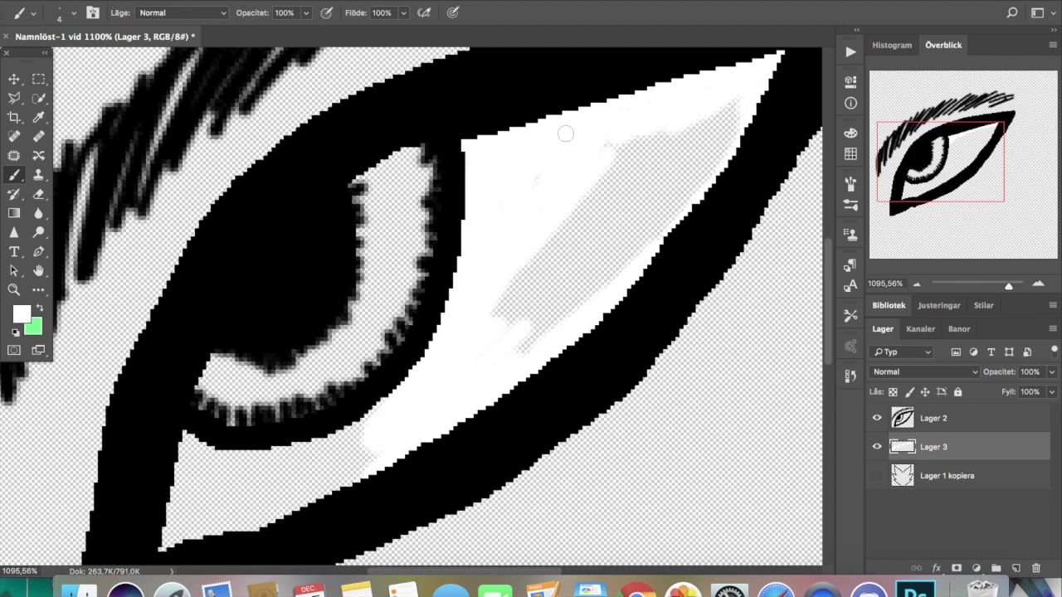
mouse_move(542, 195)
mouse_down()
mouse_move(681, 122)
mouse_move(653, 141)
mouse_move(660, 147)
mouse_move(725, 106)
mouse_move(676, 199)
mouse_move(742, 125)
mouse_move(638, 251)
mouse_move(681, 224)
mouse_move(668, 222)
mouse_move(489, 381)
mouse_move(588, 271)
mouse_move(530, 328)
mouse_move(491, 328)
mouse_move(555, 259)
mouse_move(511, 276)
mouse_move(595, 214)
mouse_move(560, 222)
mouse_up()
drag(701, 143, 586, 286)
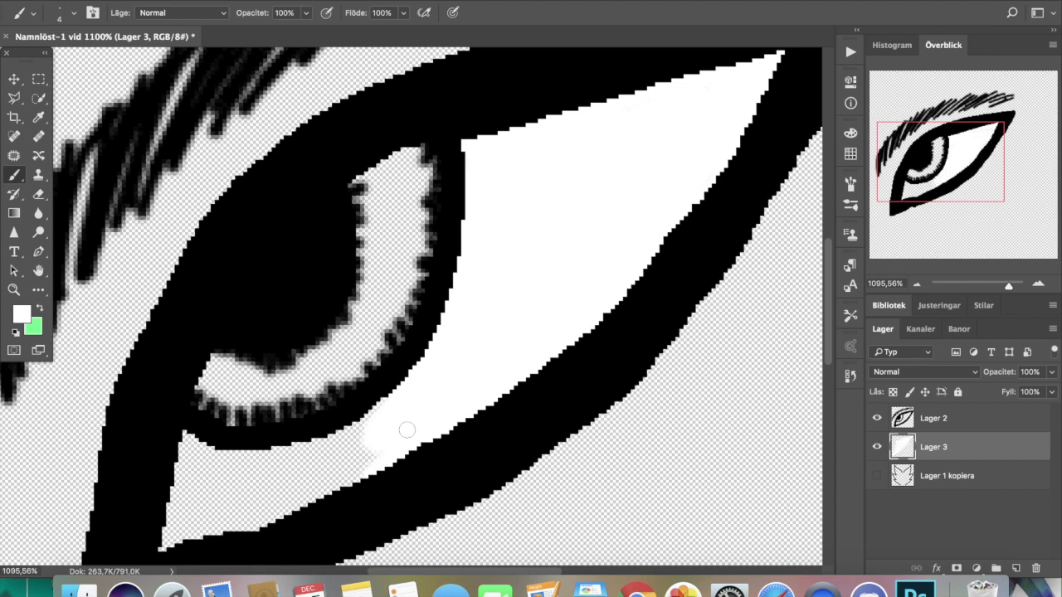
mouse_move(367, 479)
mouse_down()
mouse_move(355, 458)
mouse_move(324, 501)
mouse_move(410, 428)
mouse_move(399, 423)
mouse_move(277, 502)
mouse_move(372, 415)
mouse_up()
mouse_move(315, 443)
mouse_down()
mouse_move(213, 459)
mouse_move(192, 446)
mouse_move(197, 436)
mouse_move(189, 440)
mouse_move(172, 482)
mouse_move(194, 543)
mouse_move(179, 545)
mouse_move(183, 516)
mouse_move(162, 548)
mouse_move(248, 510)
mouse_move(282, 510)
mouse_move(212, 531)
mouse_move(328, 447)
mouse_move(307, 437)
mouse_move(208, 495)
mouse_move(206, 455)
mouse_up()
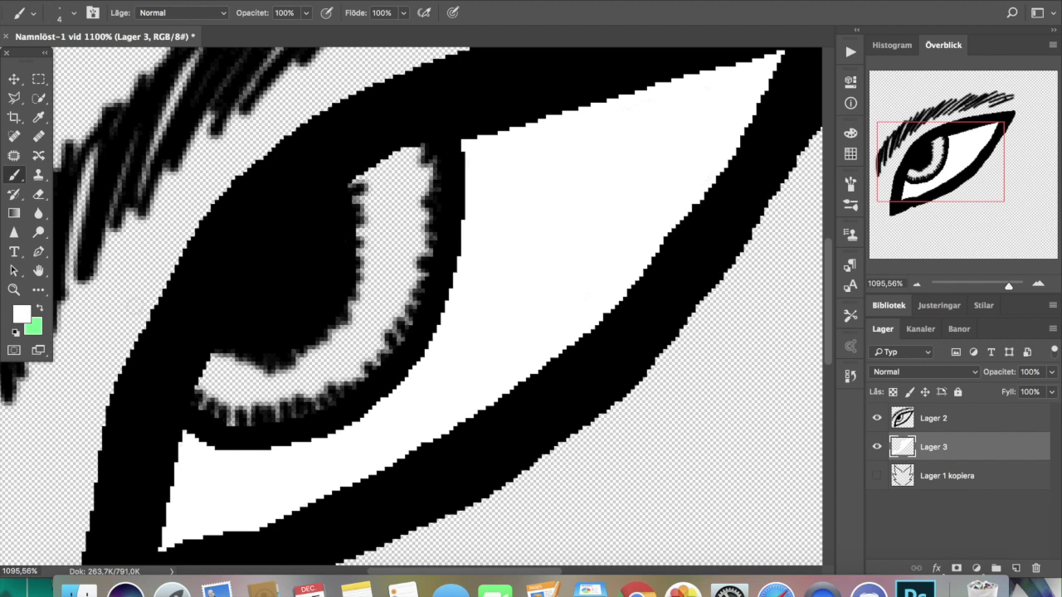
Set the foreground colour to bright yellow-green, ccff00
click(22, 313)
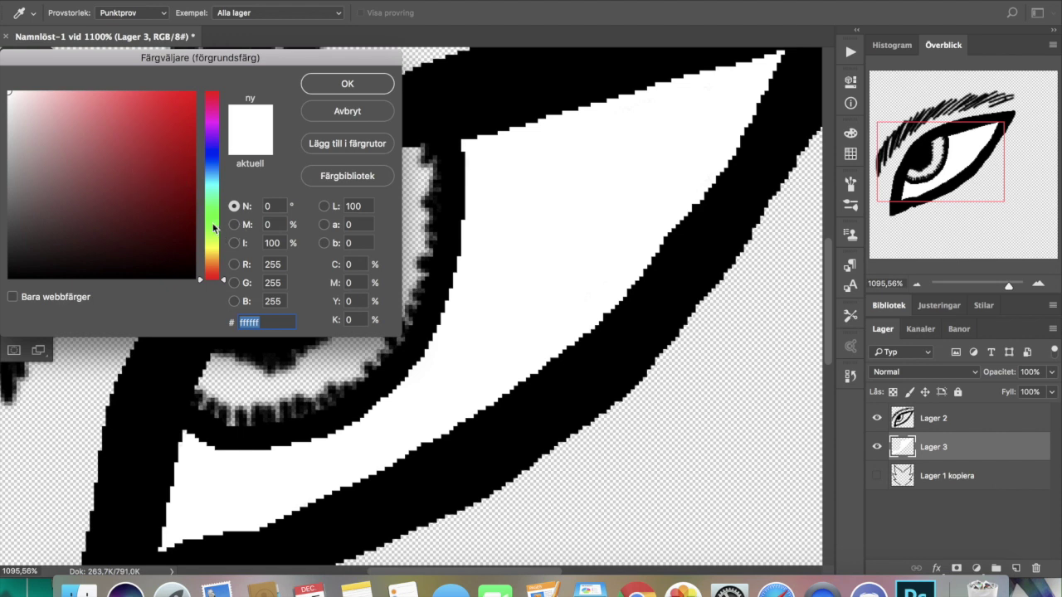
drag(211, 222, 201, 237)
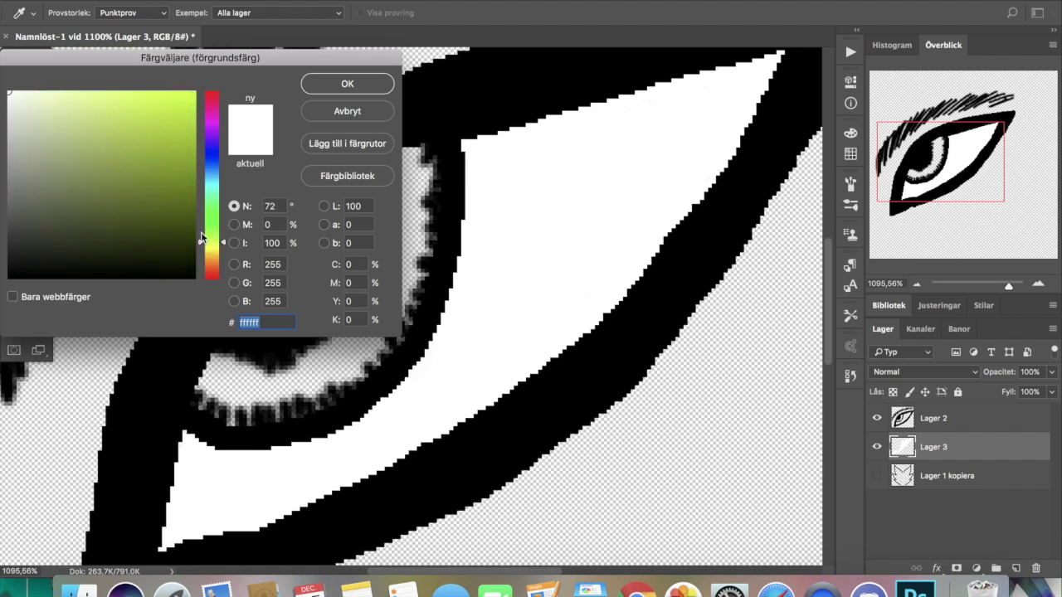
click(172, 113)
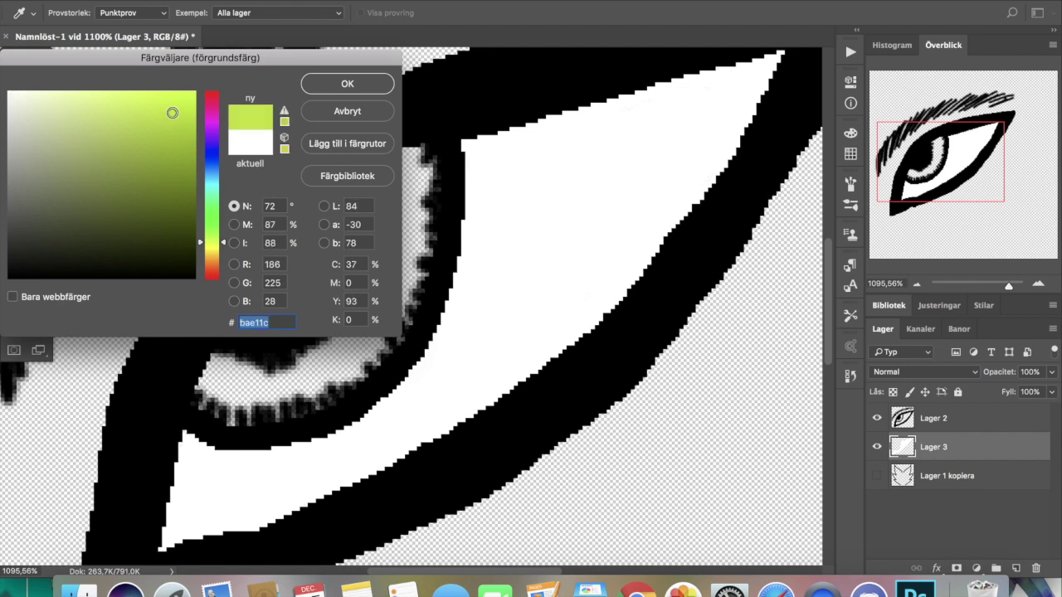
mouse_move(171, 112)
mouse_down()
mouse_move(203, 81)
mouse_move(163, 88)
mouse_move(194, 82)
mouse_up()
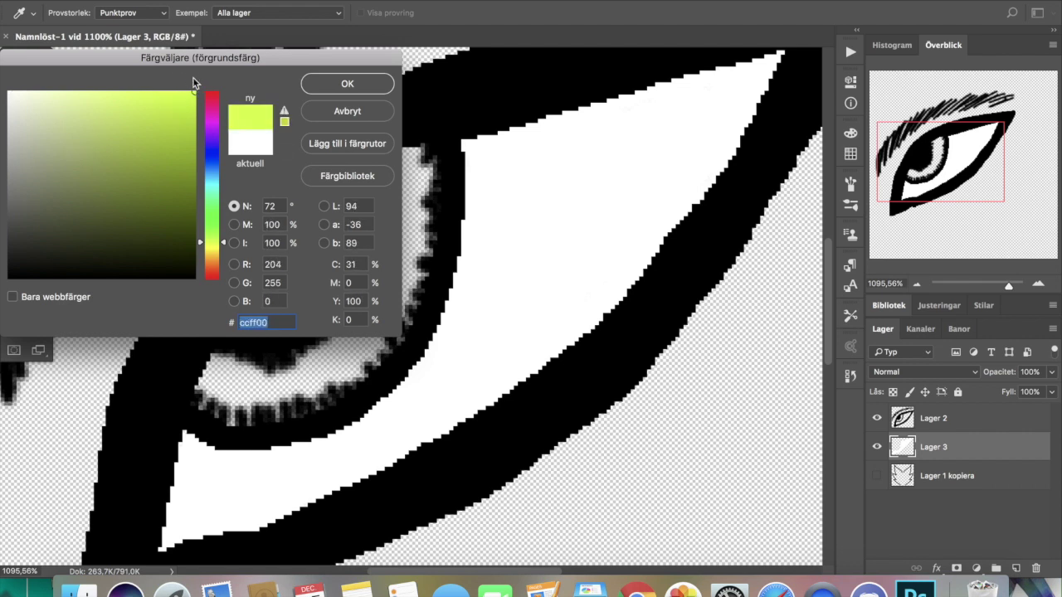
click(347, 84)
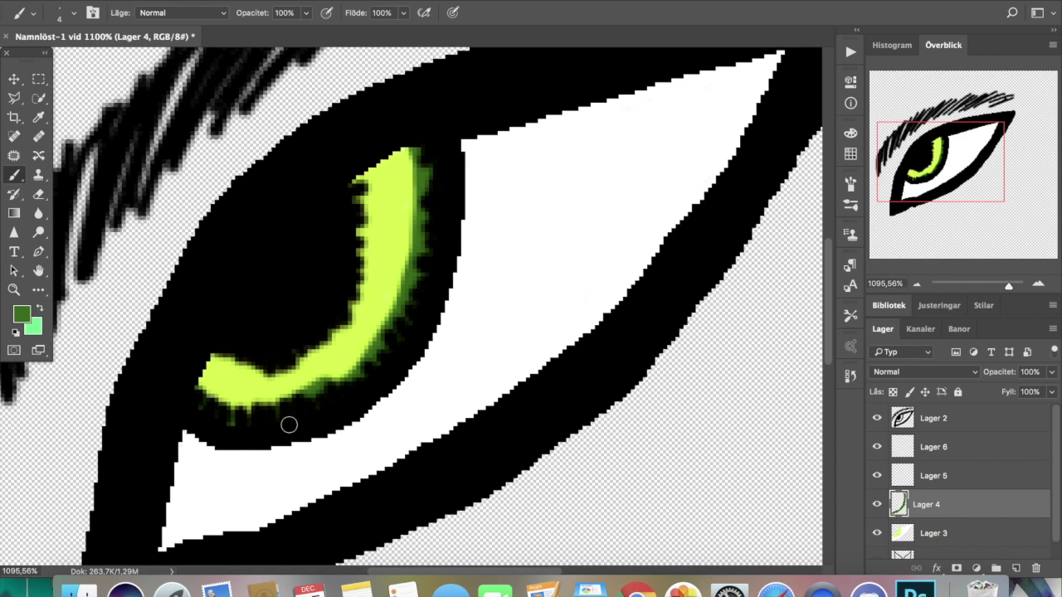
Shade the iris's outer edge dark green on Lager 4 and soften it and the pale inner edge on Lager 5 with the Blur tool
mouse_move(199, 388)
mouse_down()
mouse_move(366, 371)
mouse_move(331, 383)
mouse_move(403, 315)
mouse_up()
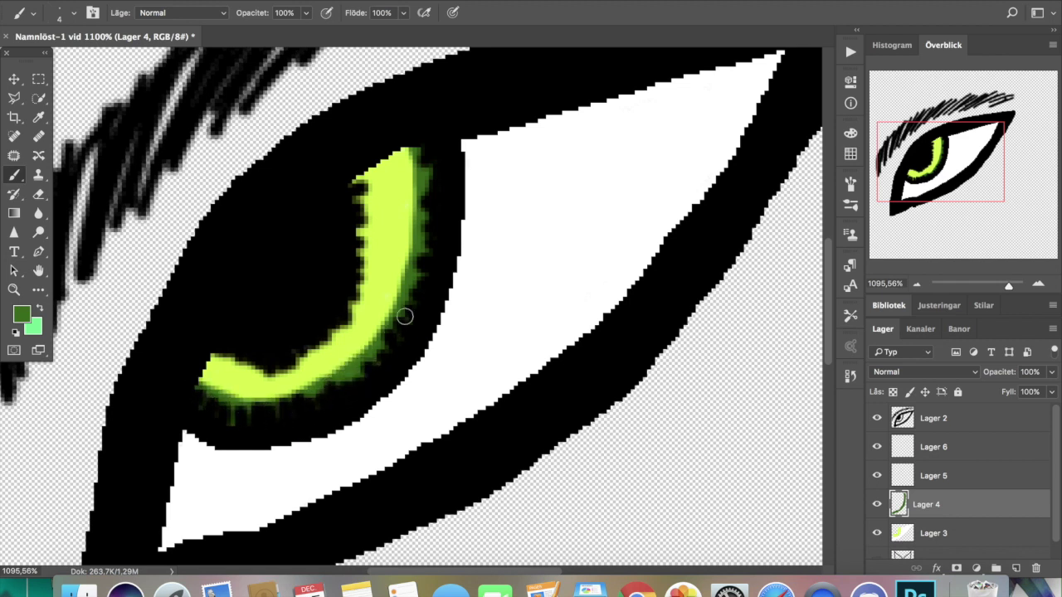
click(33, 212)
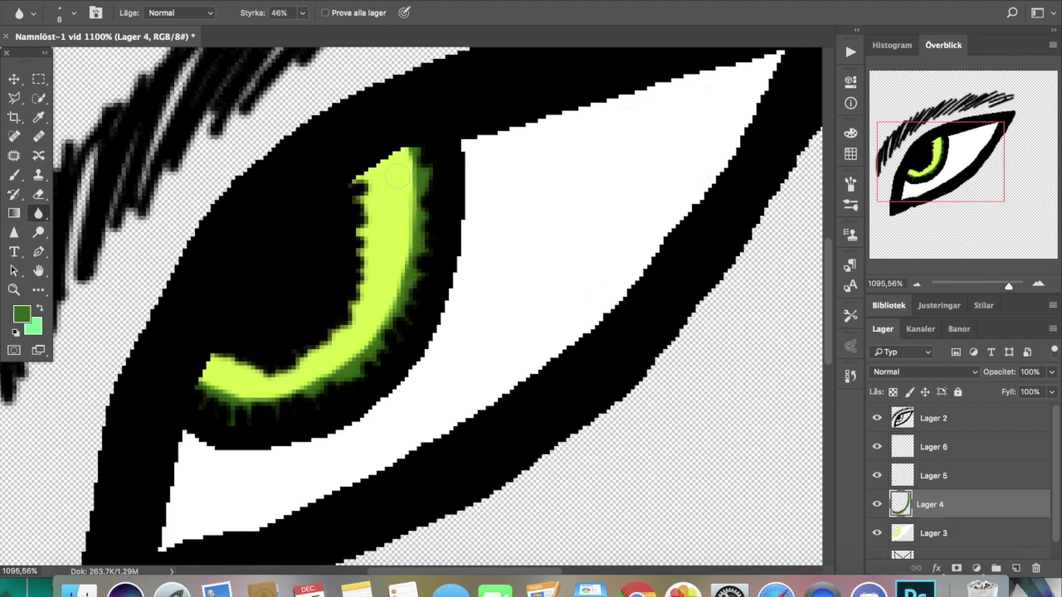
mouse_move(405, 135)
mouse_down()
mouse_move(403, 174)
mouse_move(417, 195)
mouse_move(423, 158)
mouse_move(401, 303)
mouse_move(382, 349)
mouse_move(297, 395)
mouse_up()
mouse_move(217, 398)
mouse_down()
mouse_move(194, 373)
mouse_move(225, 400)
mouse_up()
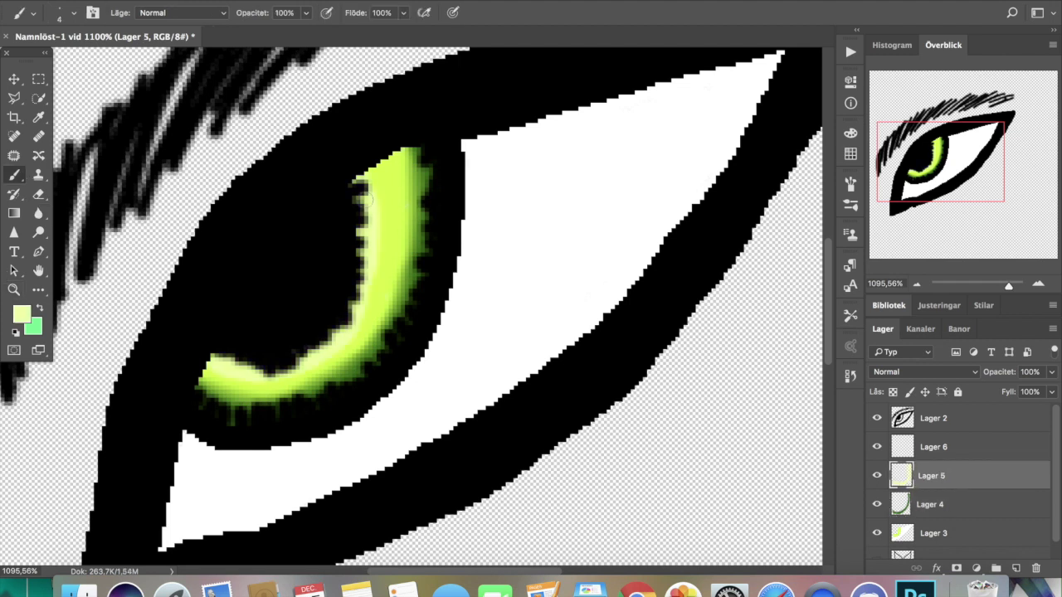
click(38, 212)
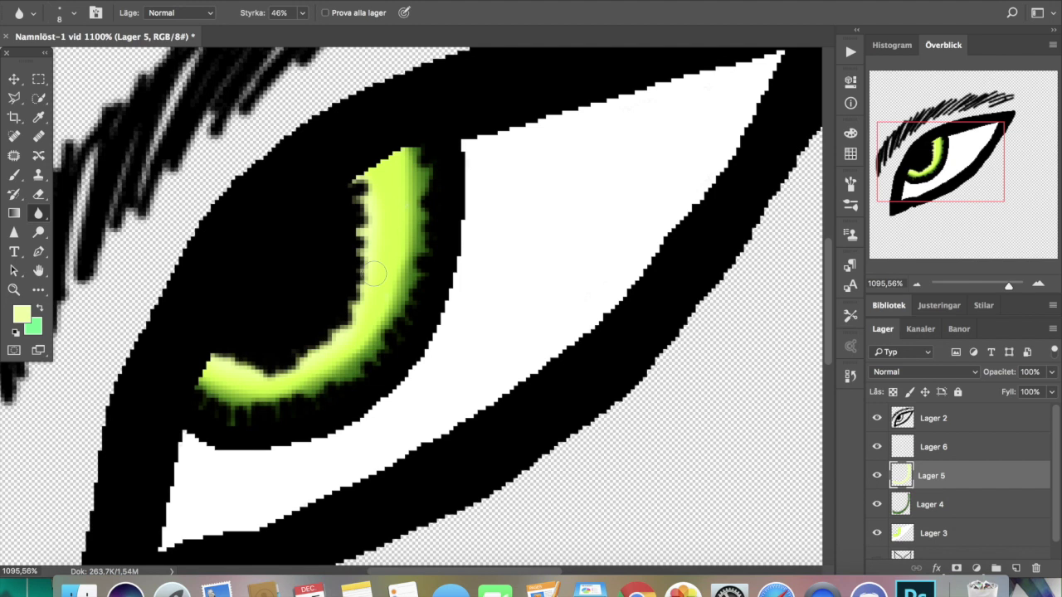
Paint two white reflections on Lager 6, one across the iris and one at its lower-left end, and blur them
click(953, 451)
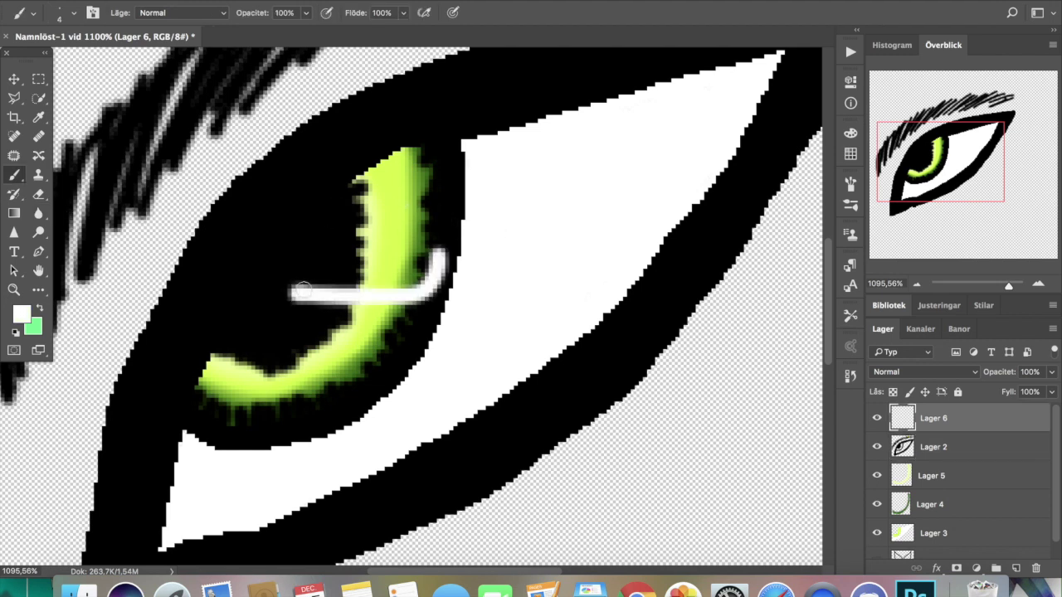
drag(302, 289, 439, 250)
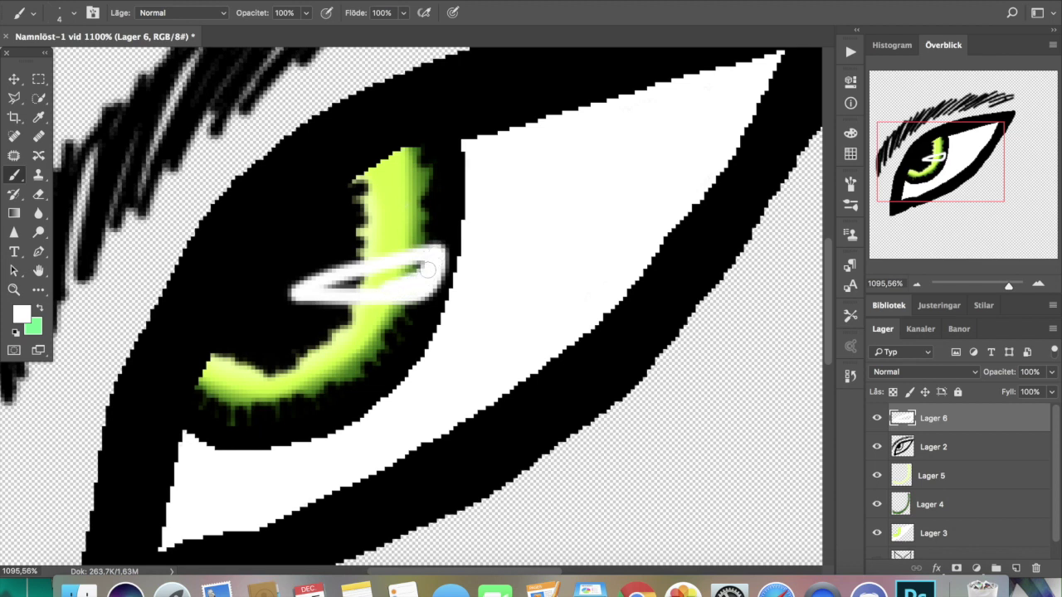
mouse_move(412, 267)
mouse_down()
mouse_move(441, 266)
mouse_move(355, 292)
mouse_move(307, 291)
mouse_move(369, 279)
mouse_up()
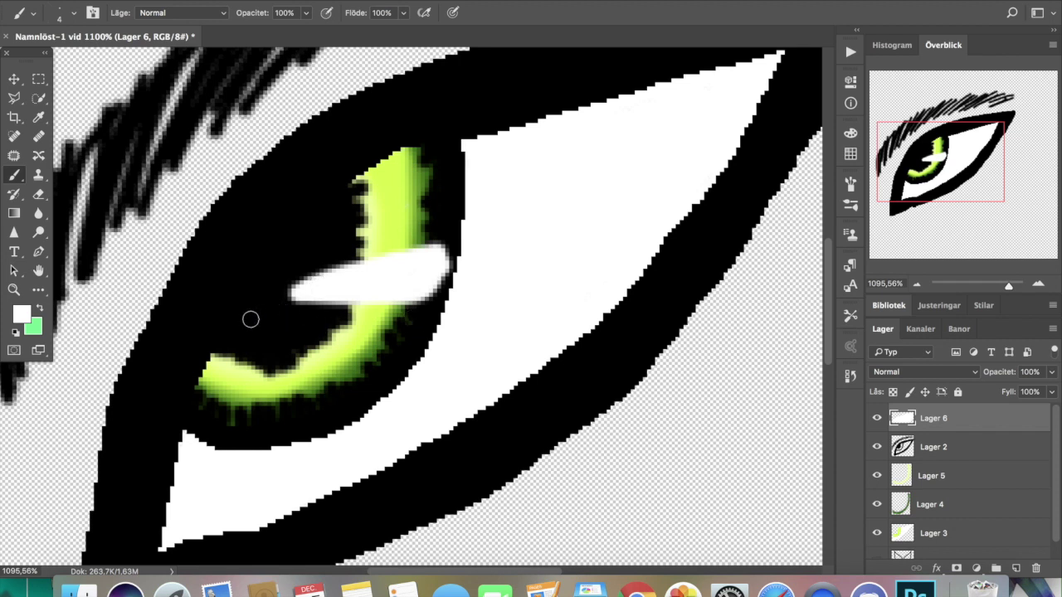
mouse_move(250, 306)
mouse_down()
mouse_move(207, 357)
mouse_move(232, 350)
mouse_move(247, 311)
mouse_move(219, 359)
mouse_move(306, 287)
mouse_move(404, 252)
mouse_move(439, 261)
mouse_move(426, 288)
mouse_move(453, 258)
mouse_move(433, 284)
mouse_move(373, 301)
mouse_move(273, 298)
mouse_move(350, 308)
mouse_move(393, 296)
mouse_up()
key(r)
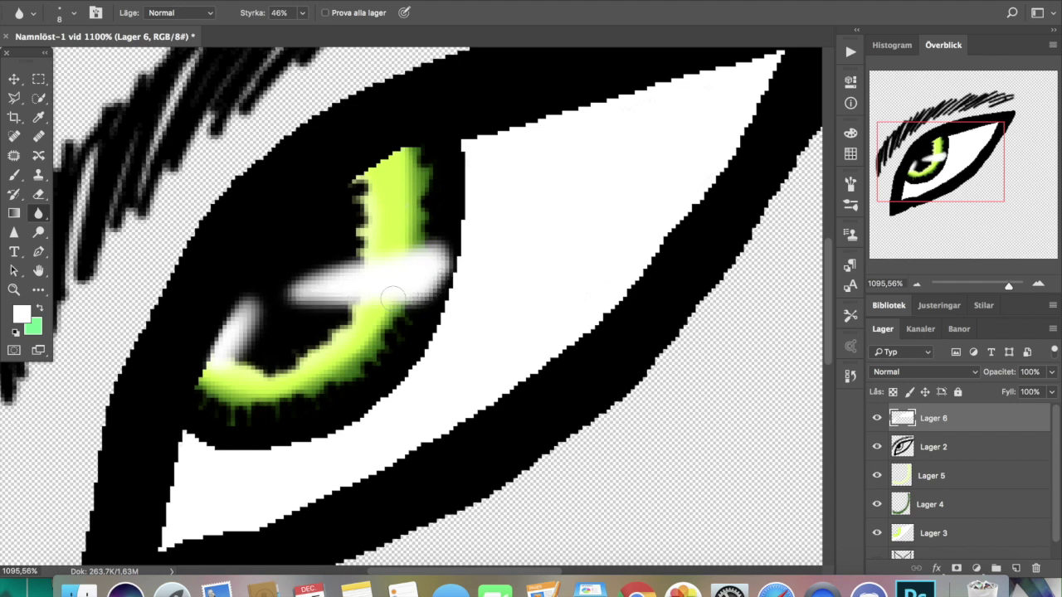
Blur the black hatched edges around the green iris on Lager 2 at 46% strength
click(946, 448)
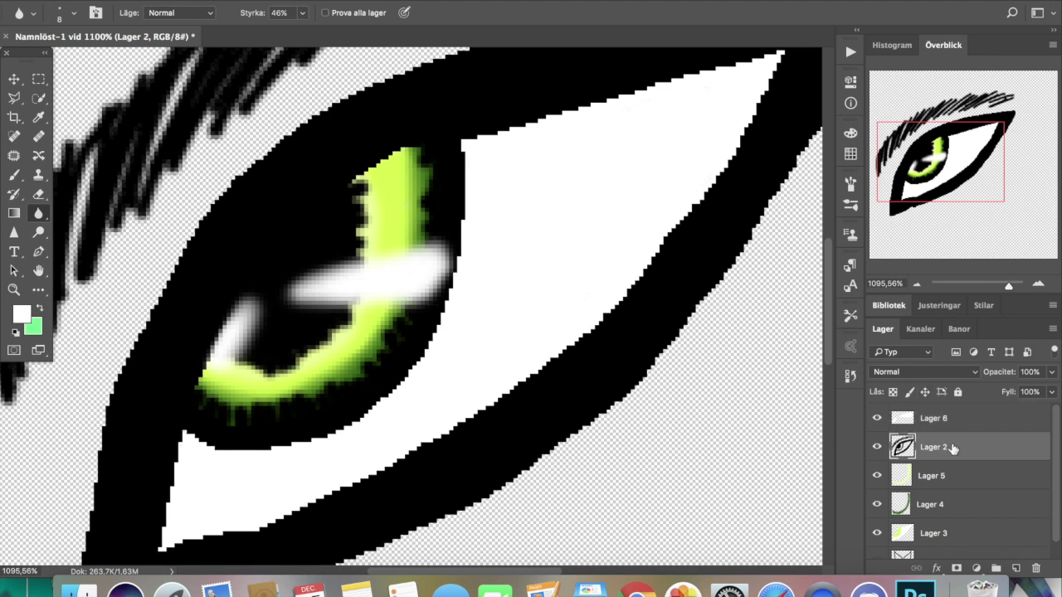
mouse_move(392, 222)
mouse_down()
mouse_move(358, 208)
mouse_move(369, 186)
mouse_move(362, 208)
mouse_move(373, 217)
mouse_move(357, 230)
mouse_move(365, 247)
mouse_move(359, 240)
mouse_up()
mouse_move(353, 281)
mouse_down()
mouse_move(326, 336)
mouse_move(336, 330)
mouse_move(302, 359)
mouse_move(272, 363)
mouse_move(280, 375)
mouse_move(250, 362)
mouse_move(233, 404)
mouse_move(200, 397)
mouse_move(211, 417)
mouse_move(294, 405)
mouse_move(267, 417)
mouse_move(329, 397)
mouse_move(413, 315)
mouse_move(404, 330)
mouse_move(424, 269)
mouse_move(420, 285)
mouse_move(421, 176)
mouse_up()
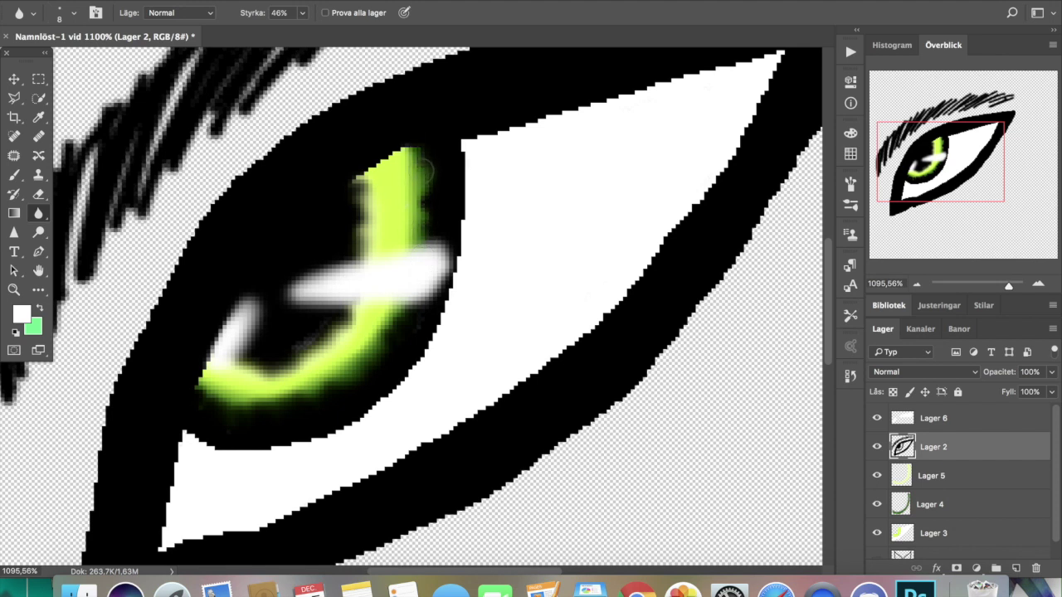
Merge the eye layers into Lager 6 and add a new empty layer above it
click(14, 174)
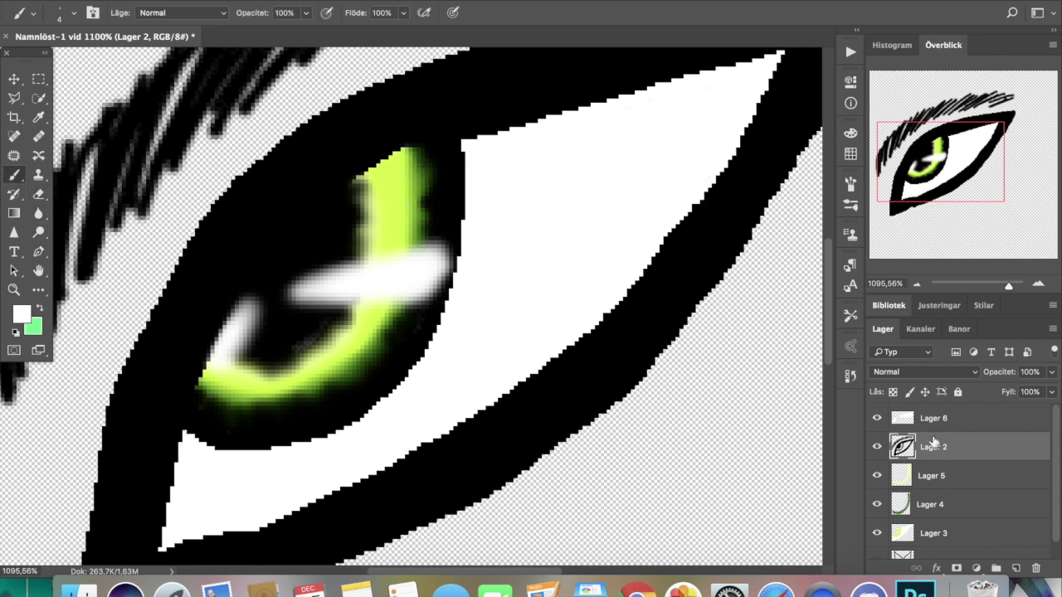
click(934, 471)
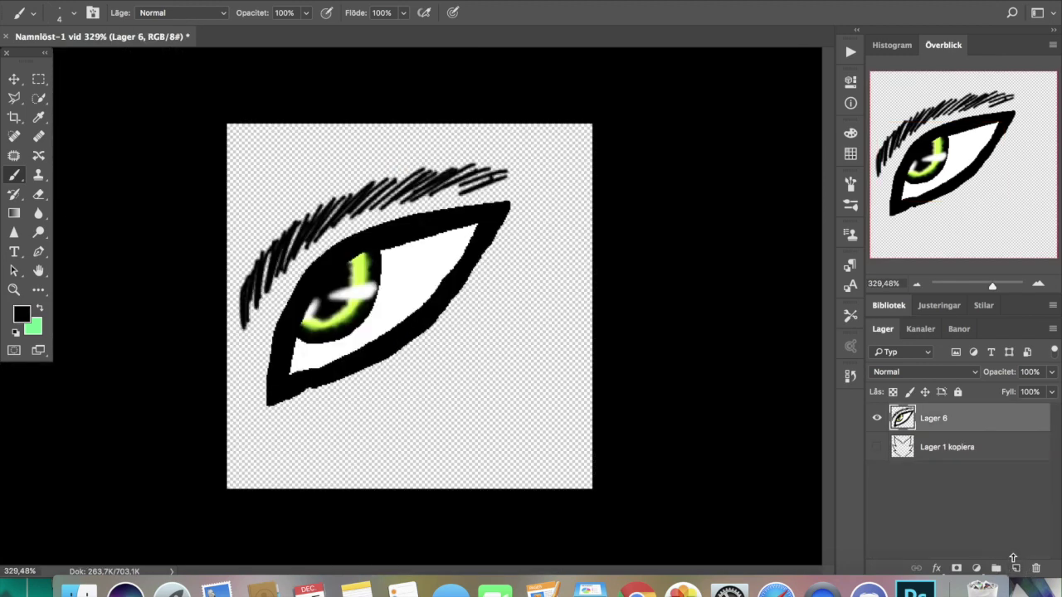
click(1014, 559)
click(1017, 568)
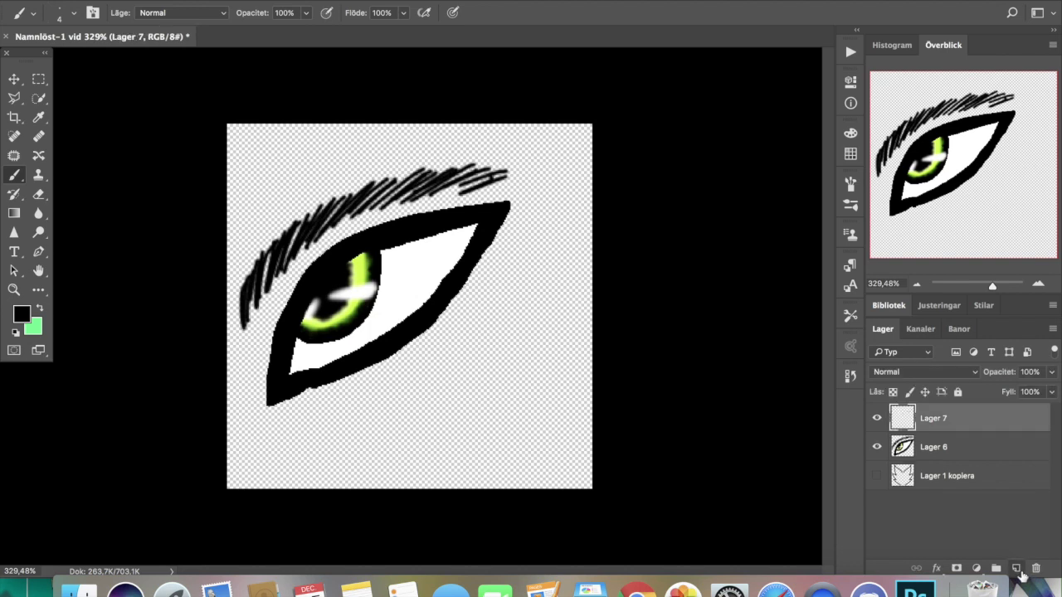